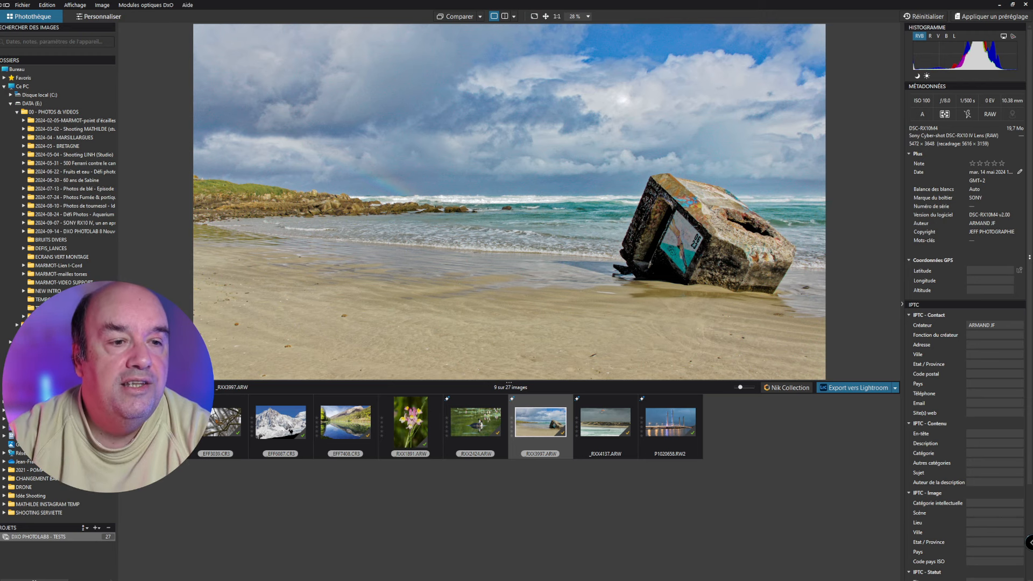
# Widen the folder tree and browse to the PHOTOS folder inside 2024-05 - BRETAGNE, 01 - MARDI.
pyautogui.moveTo(117, 318); pyautogui.dragTo(157, 318)
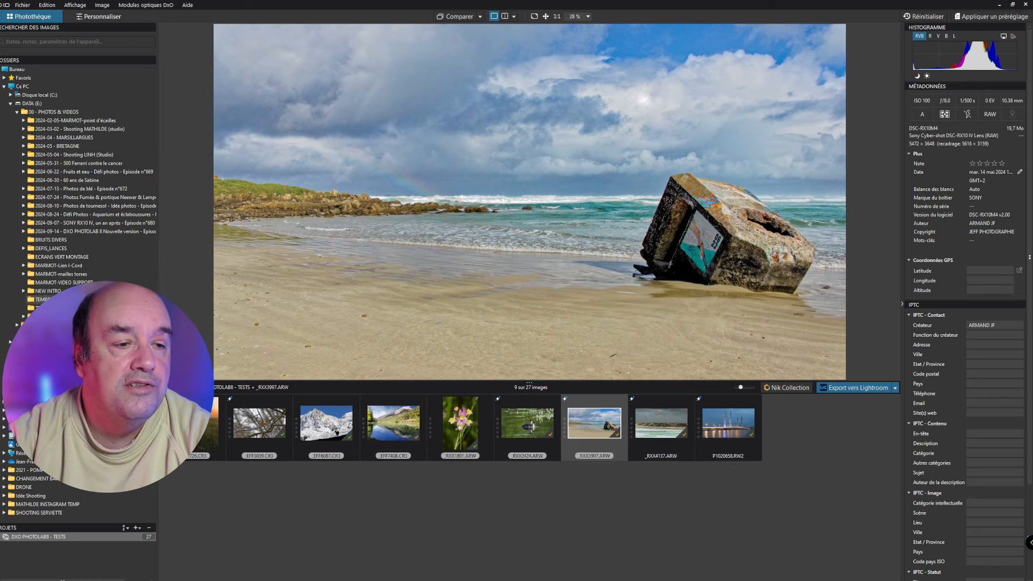
pyautogui.click(23, 145)
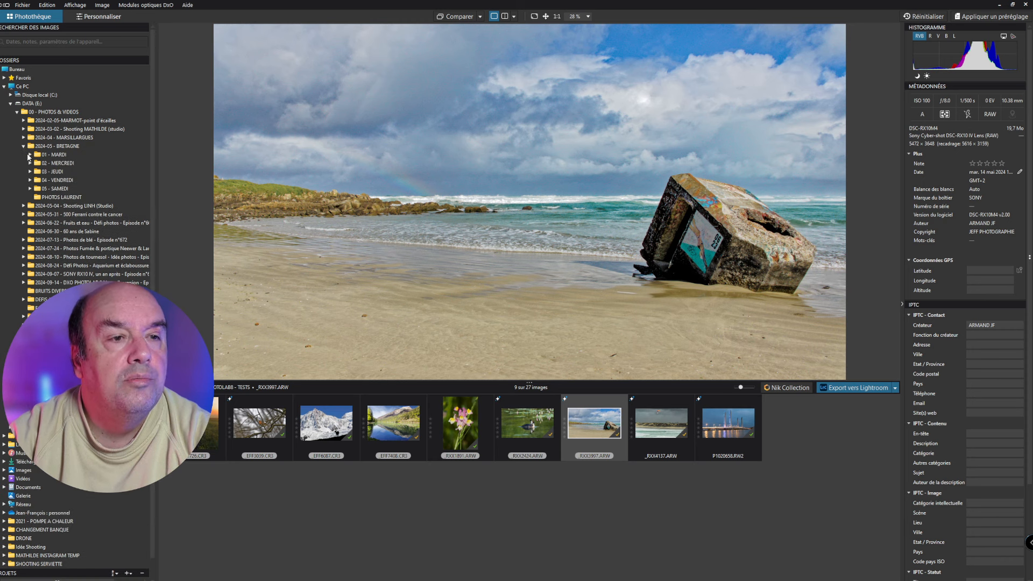
pyautogui.click(30, 155)
pyautogui.click(36, 163)
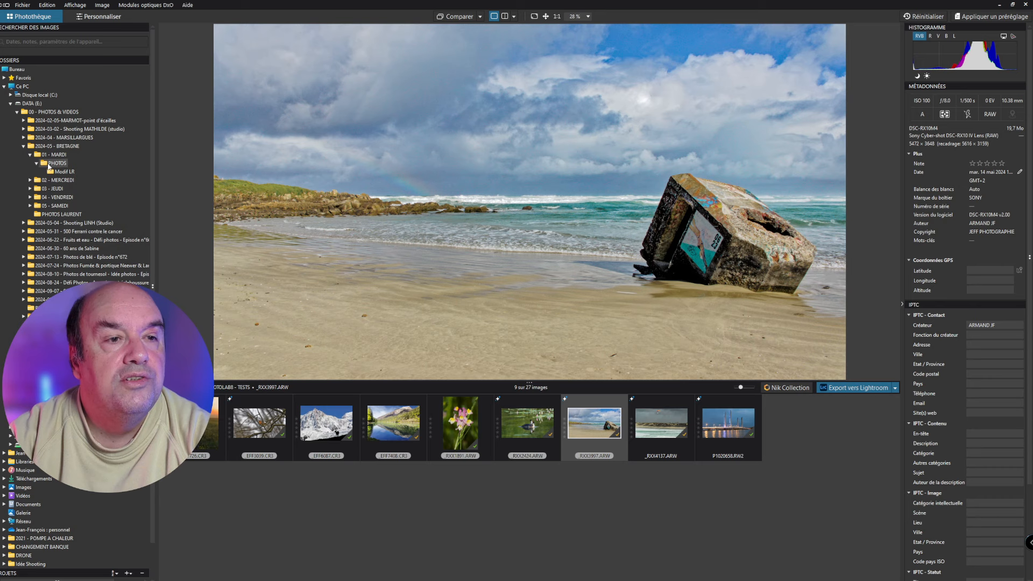
pyautogui.click(53, 164)
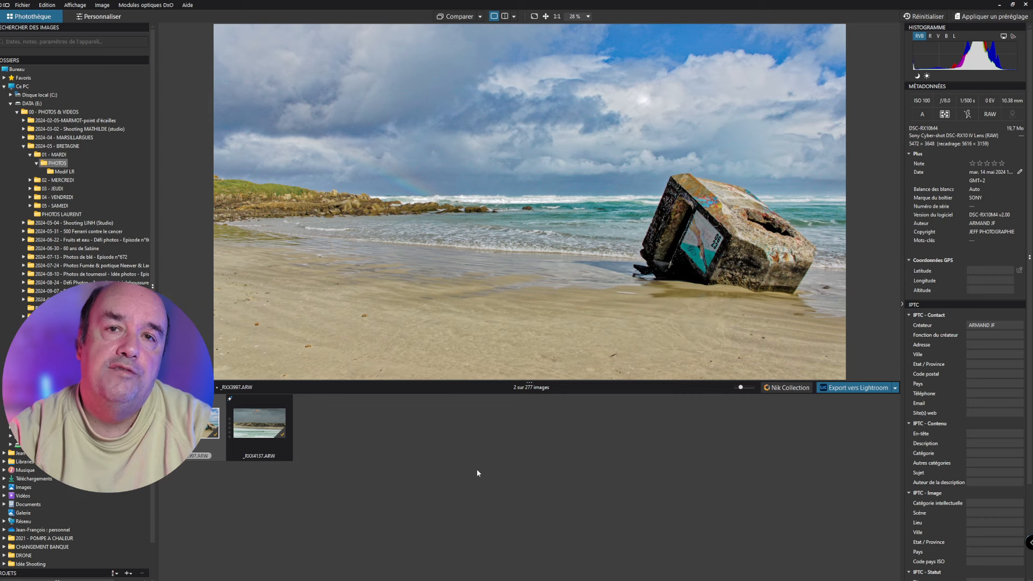
# Collapse the BRETAGNE folder, reopen the DXO PHOTOLAB8 - TESTS project and switch the beach photo to the Personnaliser editing workspace.
pyautogui.click(23, 146)
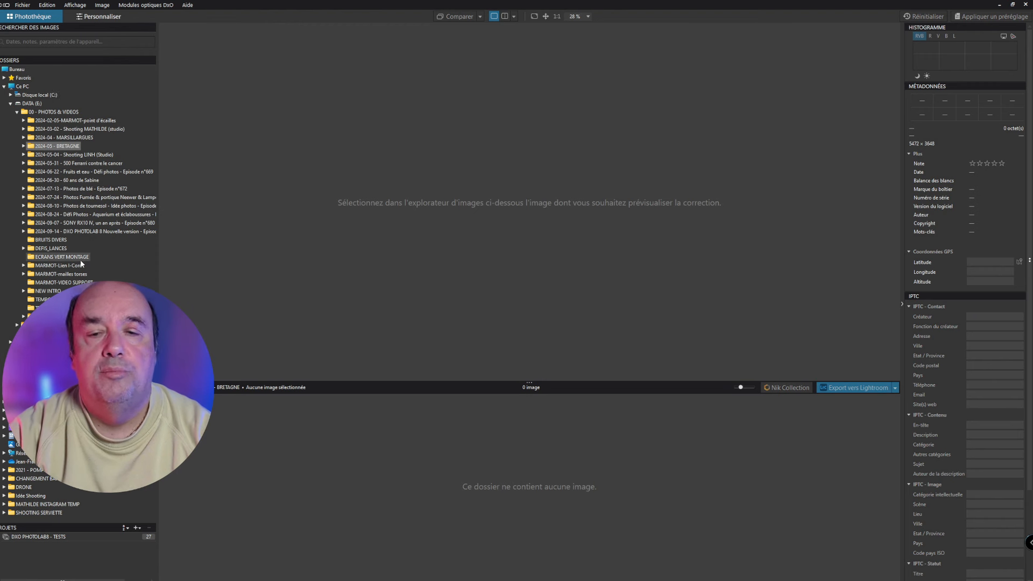
pyautogui.click(66, 537)
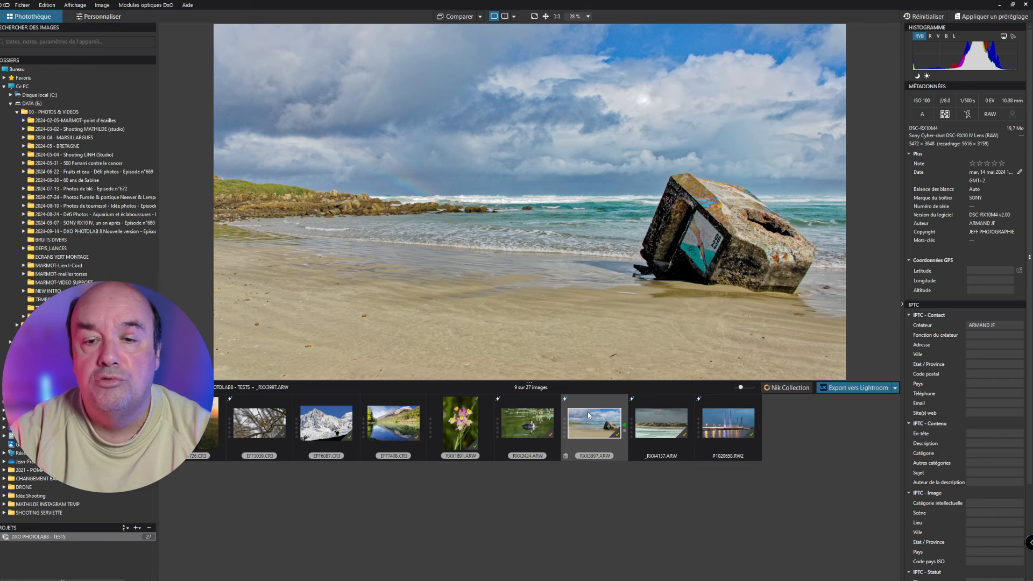
pyautogui.click(101, 16)
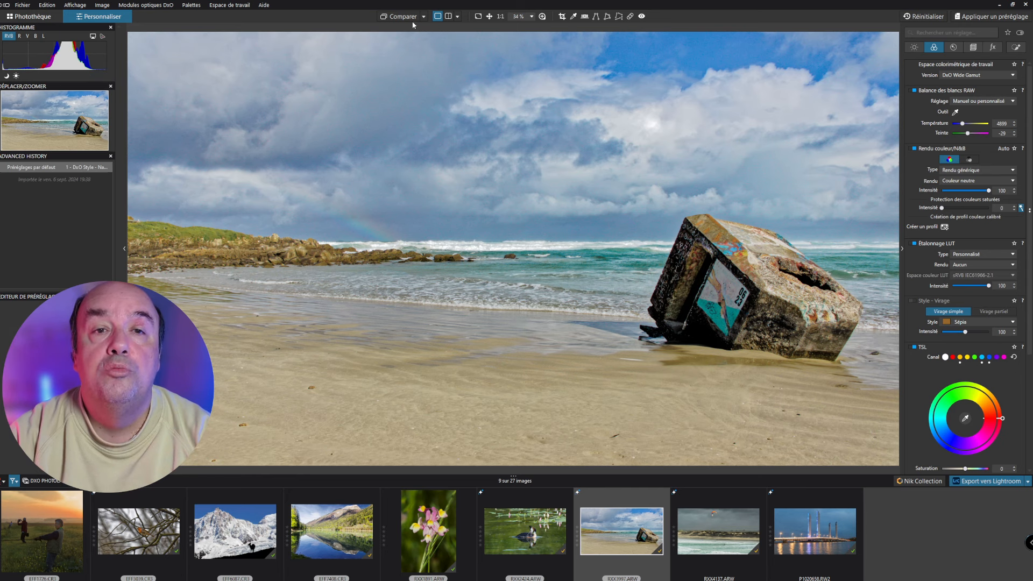
# Compare the beach photo before and after correction in split view, sweeping the divider, and return to the single-image view.
pyautogui.click(448, 18)
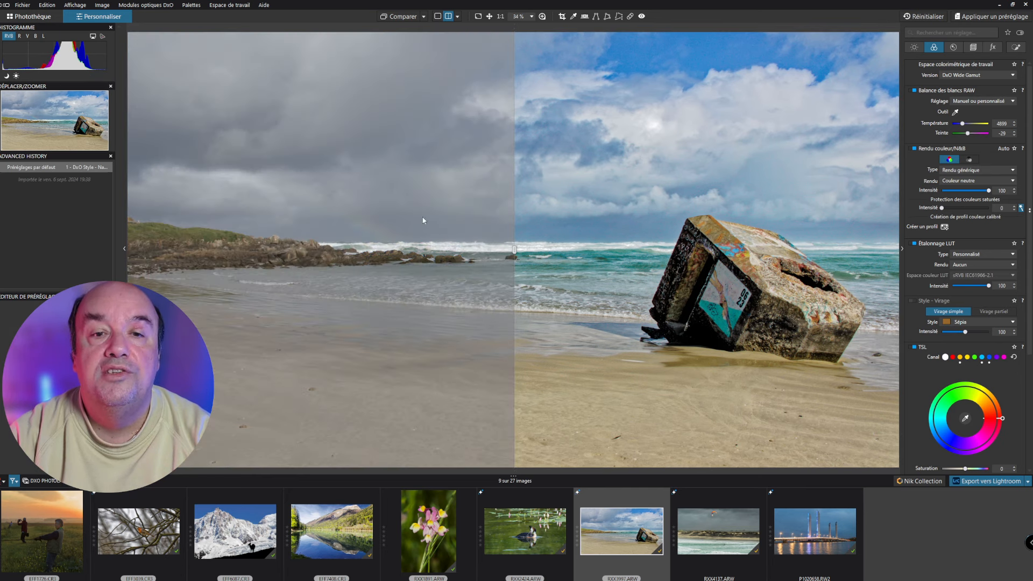
pyautogui.moveTo(515, 250); pyautogui.dragTo(358, 251)
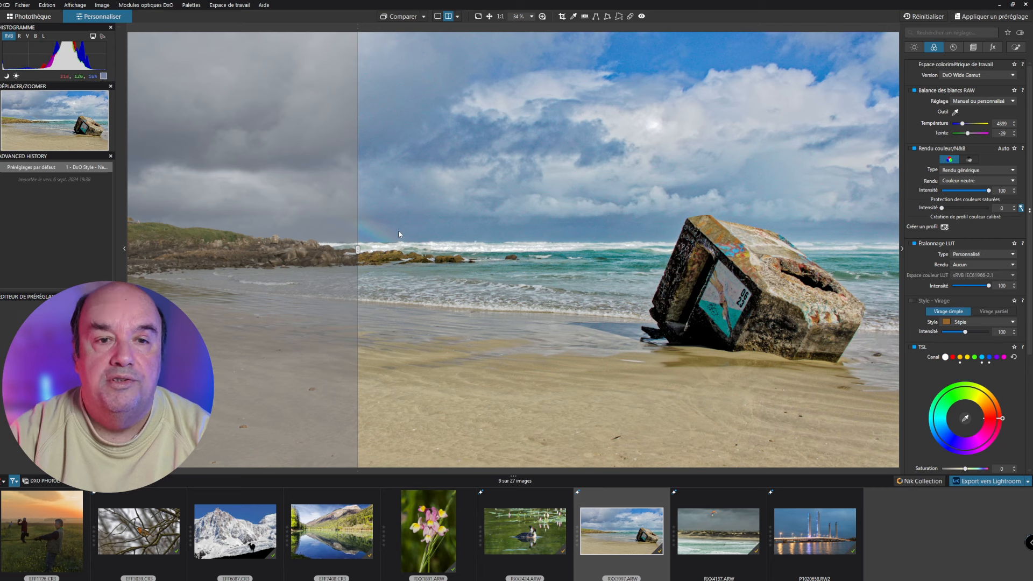
pyautogui.moveTo(358, 250); pyautogui.dragTo(520, 248)
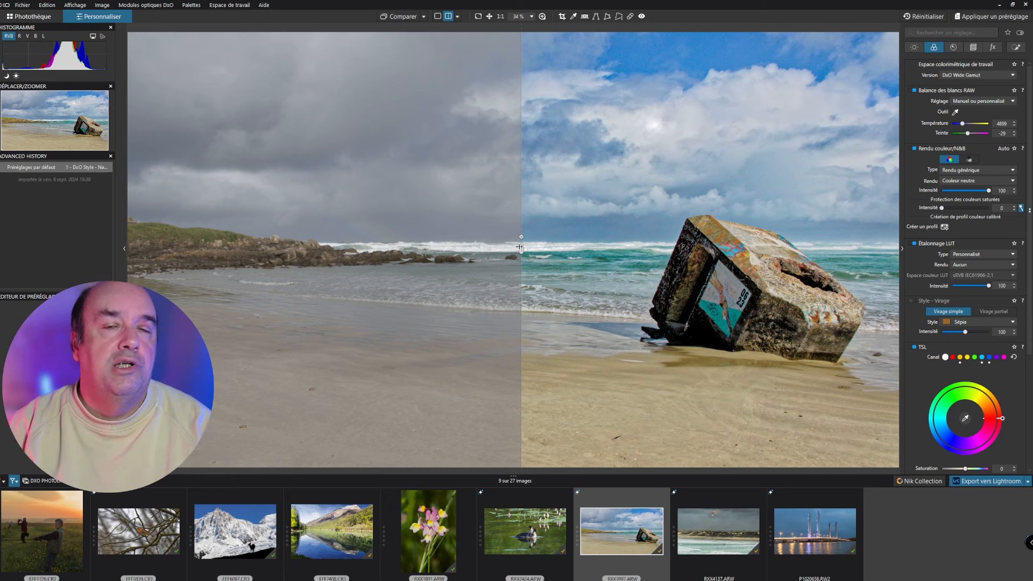
pyautogui.click(437, 16)
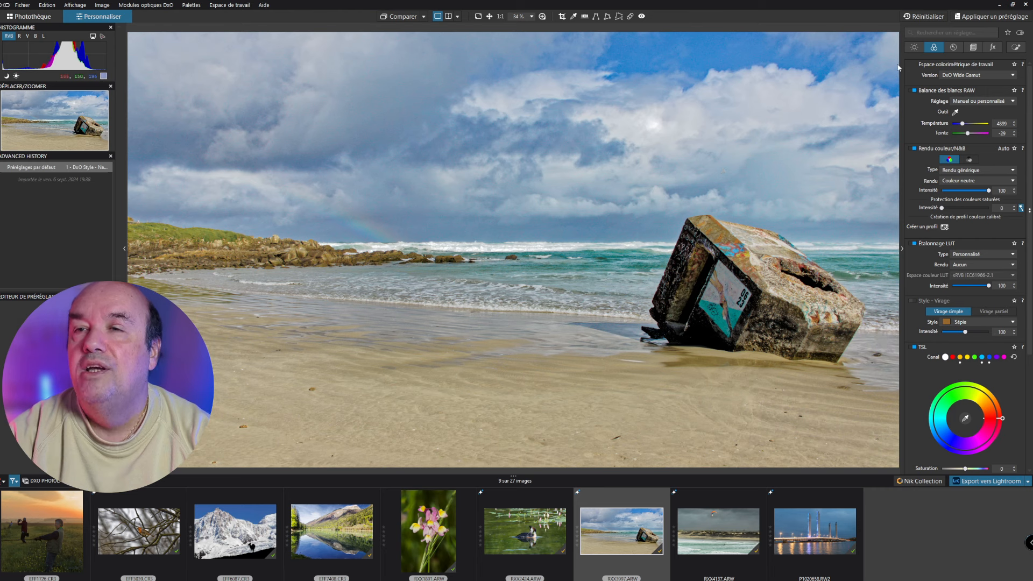
# Set the beach photo's DxO Smart Lighting intensity to 66 and show the tone curve's luminance channel.
pyautogui.click(914, 48)
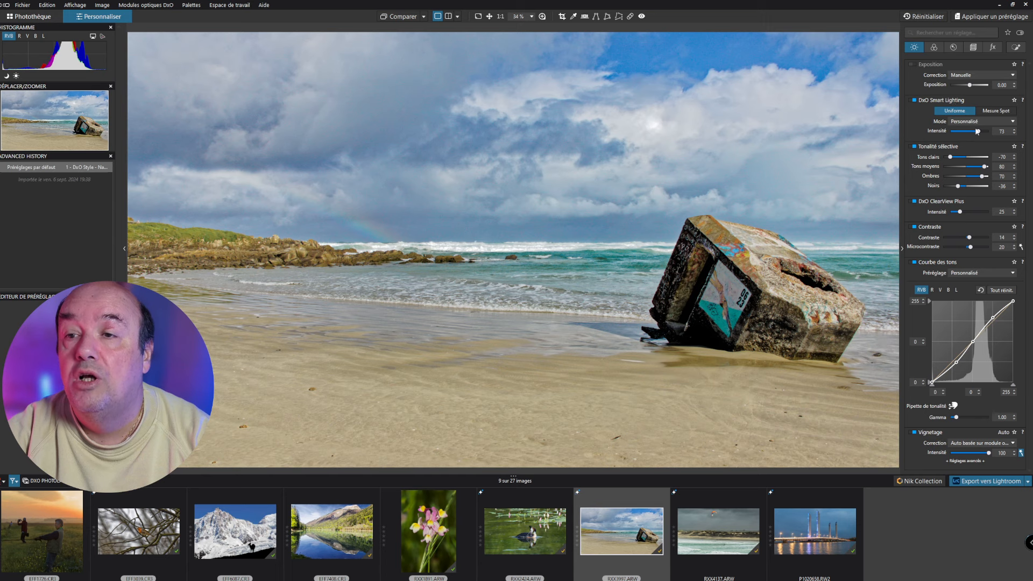
pyautogui.moveTo(979, 133)
pyautogui.mouseDown()
pyautogui.moveTo(962, 134)
pyautogui.moveTo(979, 131)
pyautogui.mouseUp()
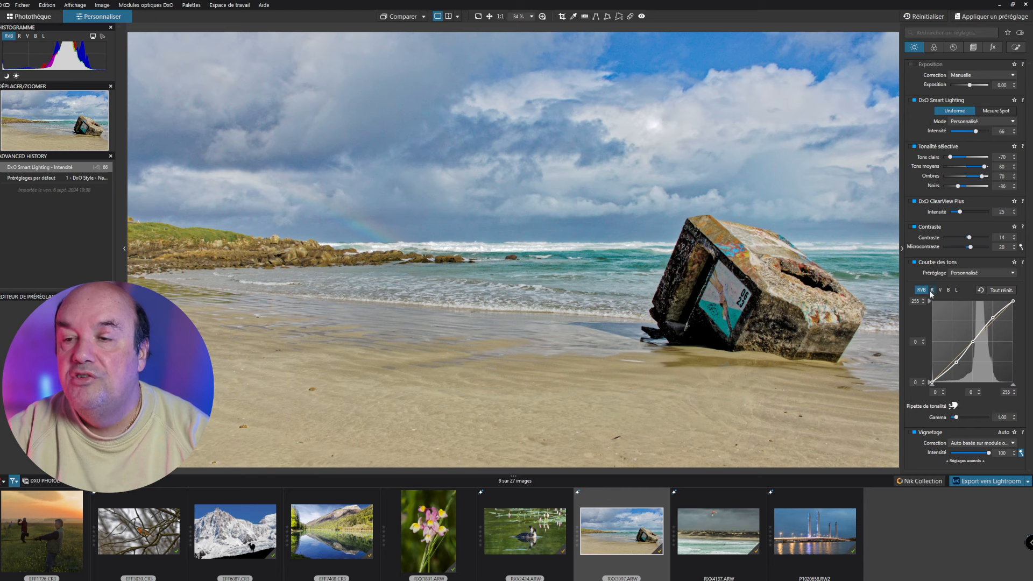
pyautogui.click(958, 291)
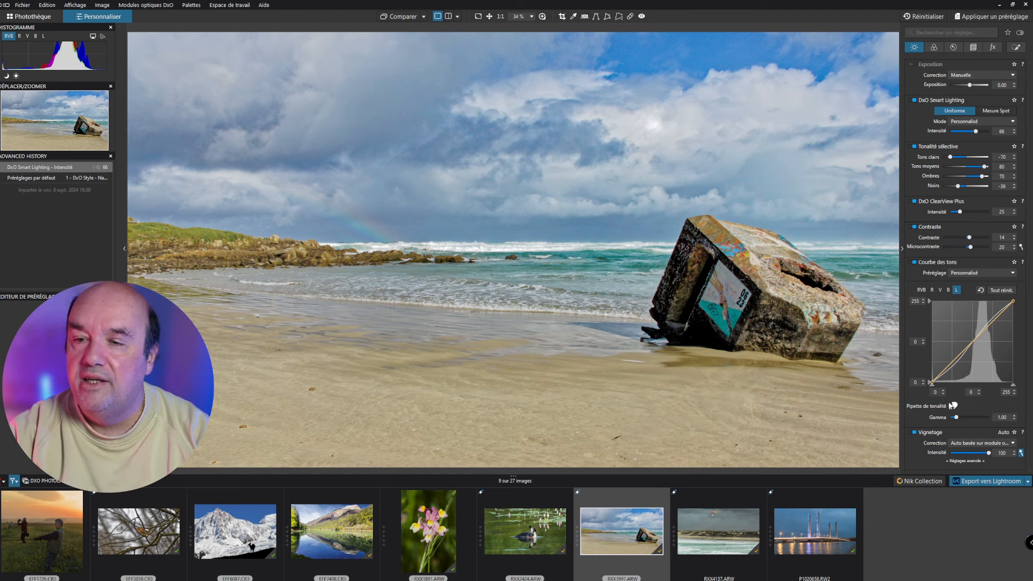
# Show the detail corrections, open the night bridge photo P1020658.RW2 and display it in the left/right split view.
pyautogui.click(954, 48)
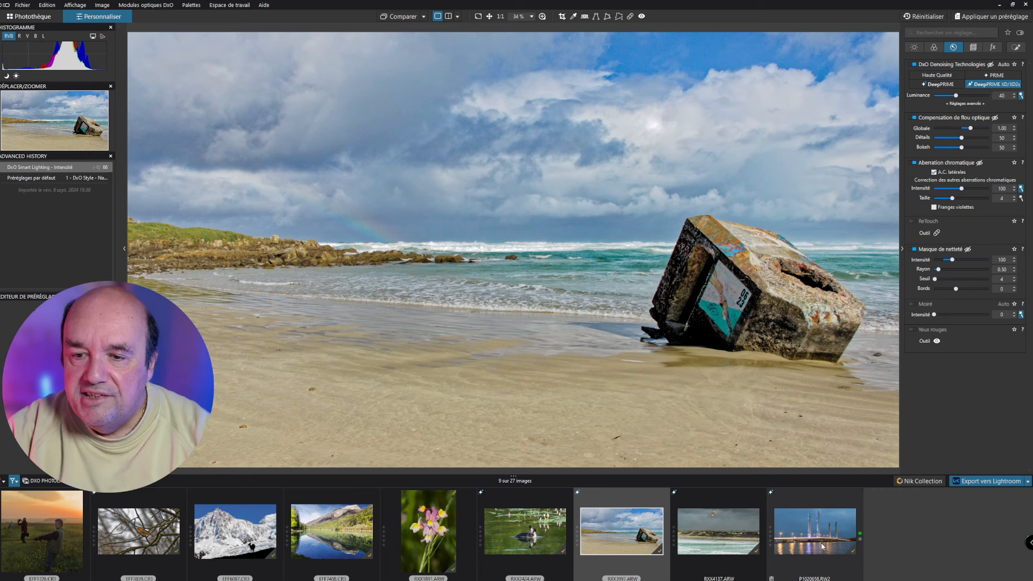
pyautogui.click(810, 534)
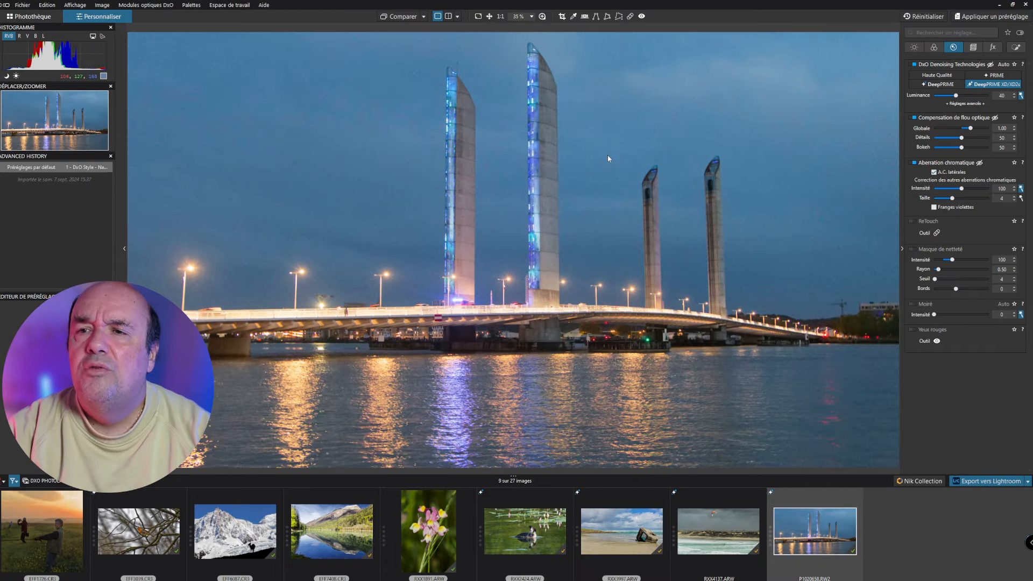
pyautogui.scroll(2, 479, 133)
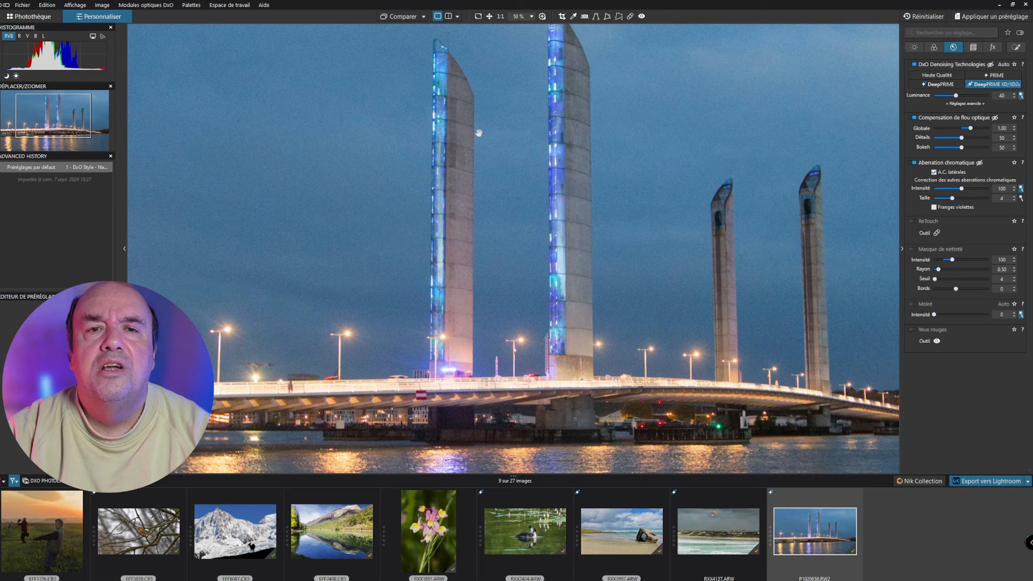
pyautogui.scroll(1, 479, 133)
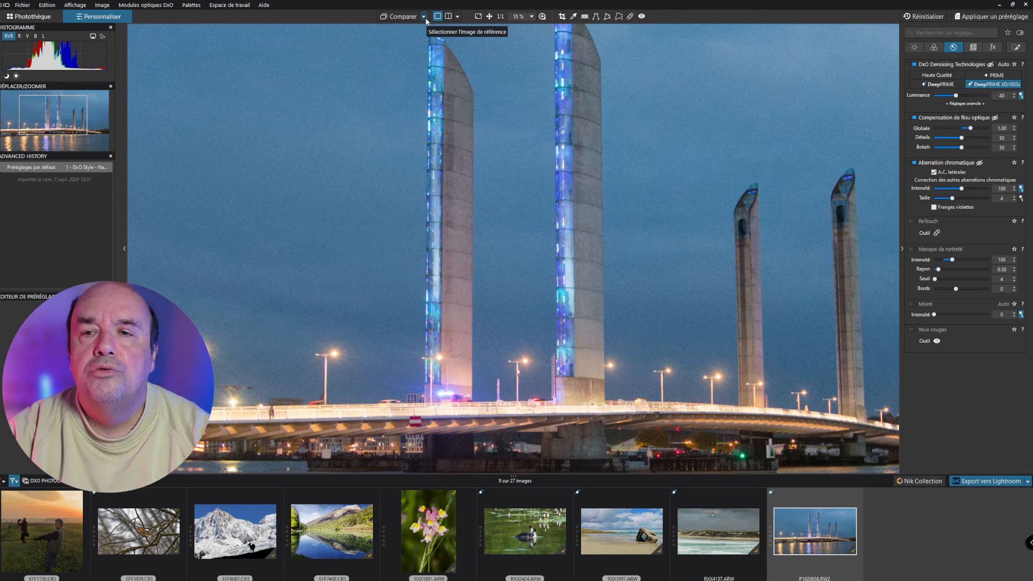
pyautogui.click(459, 19)
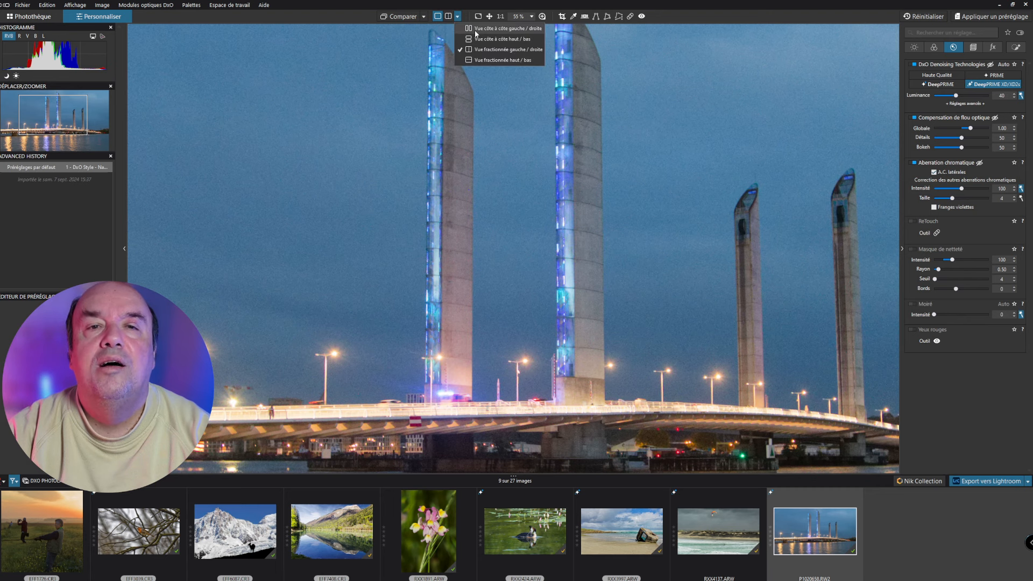
pyautogui.click(474, 49)
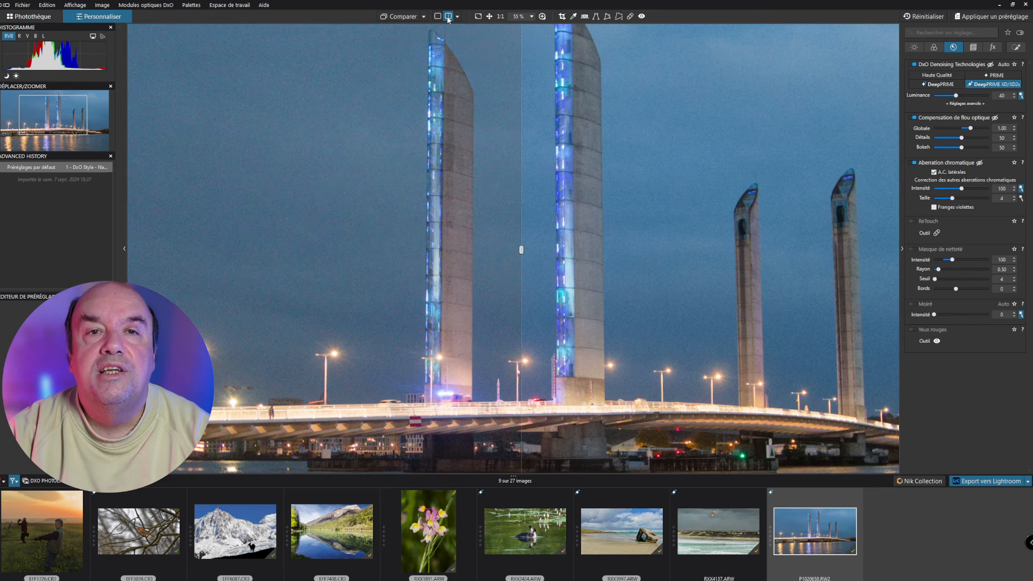
# Examine the tops of the two tallest bridge towers up close to compare noise in the original and corrected halves.
pyautogui.scroll(1, 504, 224)
pyautogui.scroll(2, 505, 223)
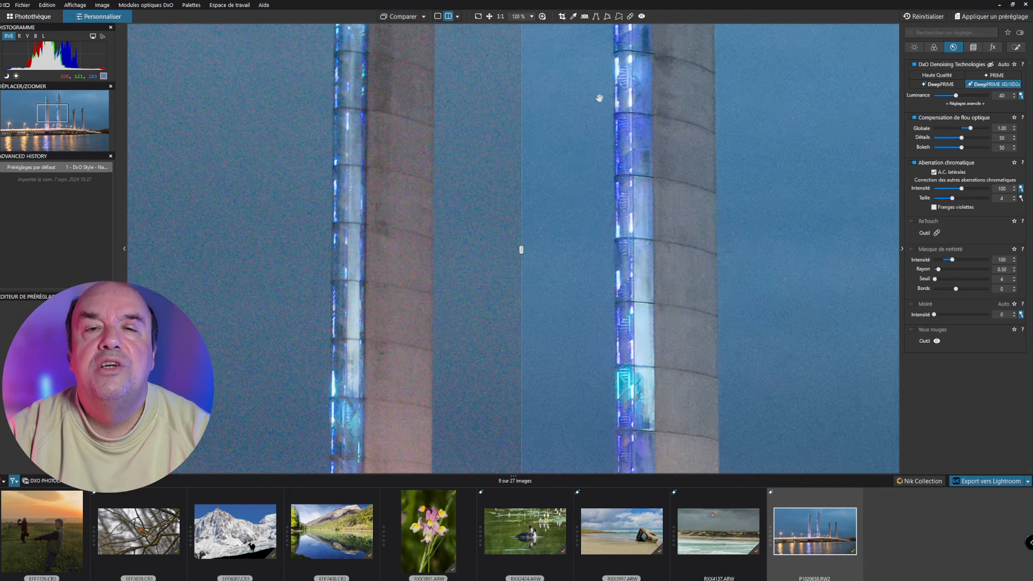
pyautogui.scroll(1, 599, 98)
pyautogui.moveTo(637, 81); pyautogui.dragTo(573, 213)
pyautogui.moveTo(611, 147); pyautogui.dragTo(611, 244)
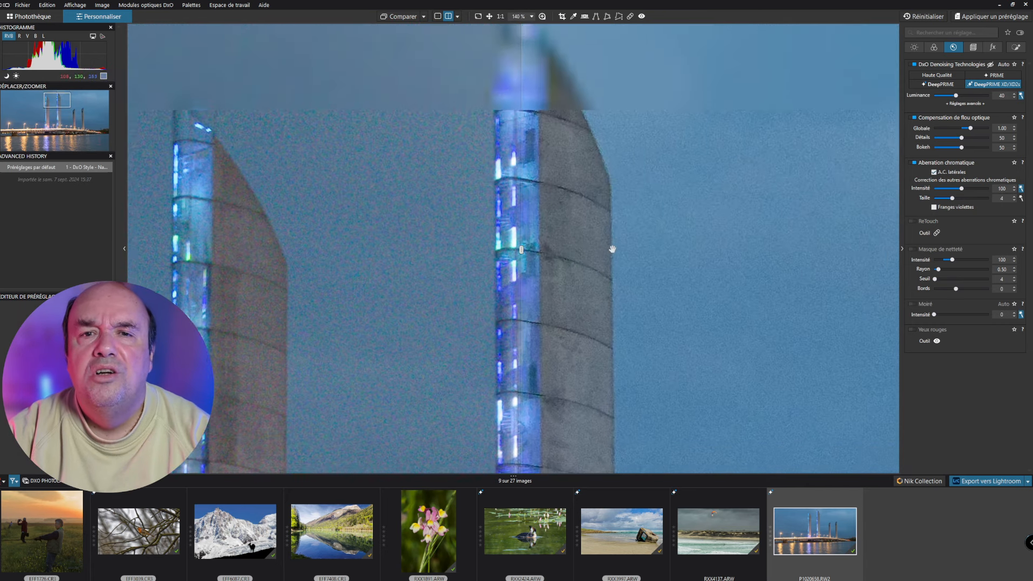
pyautogui.moveTo(721, 63); pyautogui.dragTo(681, 194)
pyautogui.moveTo(592, 191); pyautogui.dragTo(627, 191)
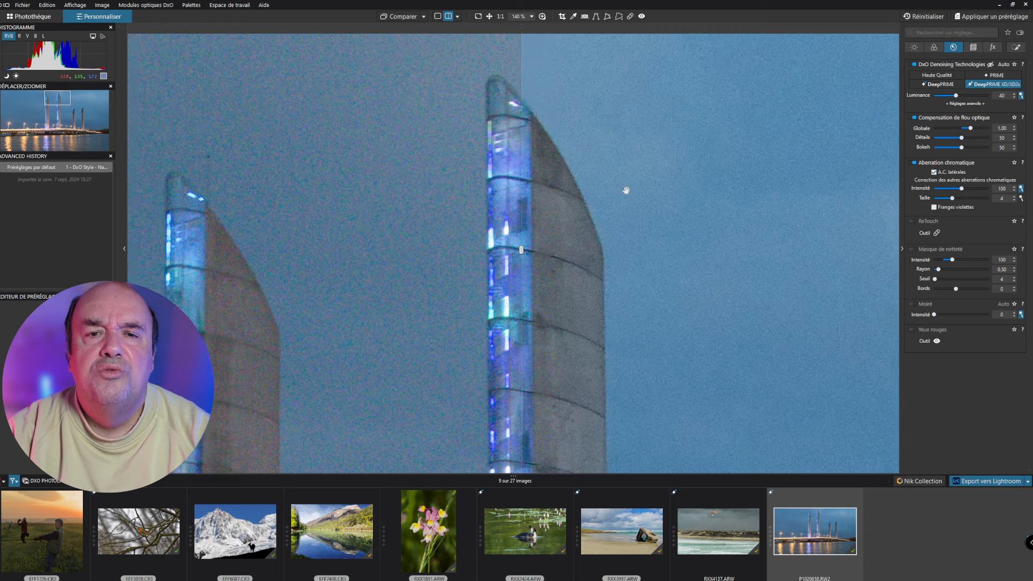
# Sweep the comparison divider across the whole bridge photo and back to inspect the noise in the sky and towers.
pyautogui.moveTo(522, 249); pyautogui.dragTo(889, 250)
pyautogui.scroll(-3, 412, 245)
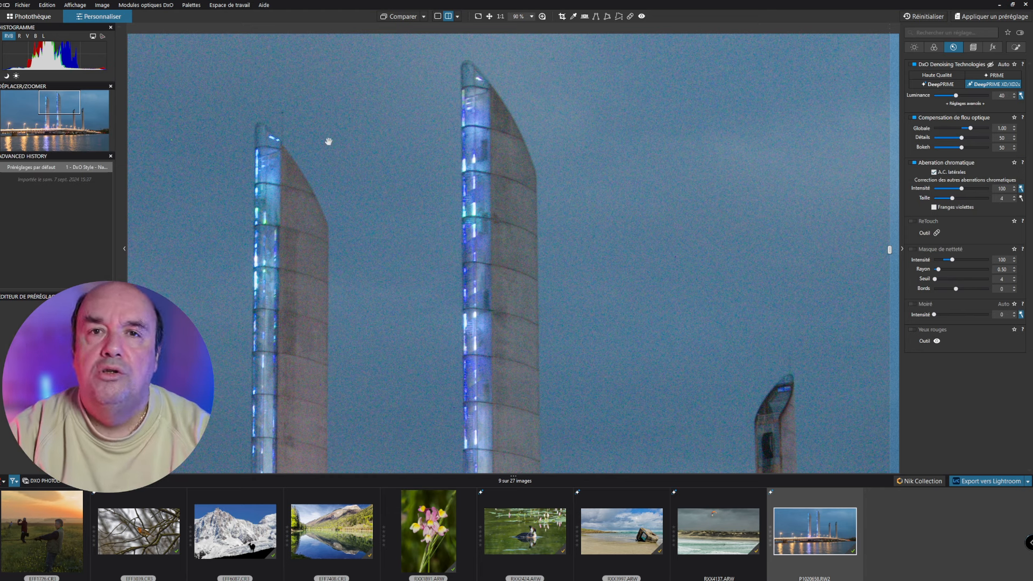
pyautogui.scroll(-1, 322, 242)
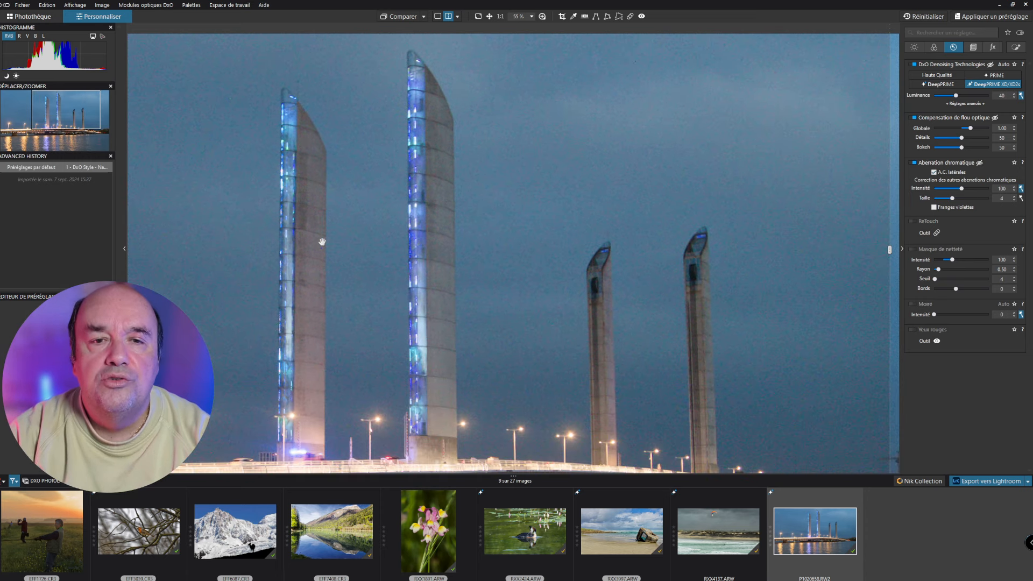
pyautogui.scroll(1, 322, 242)
pyautogui.moveTo(396, 168); pyautogui.dragTo(473, 247)
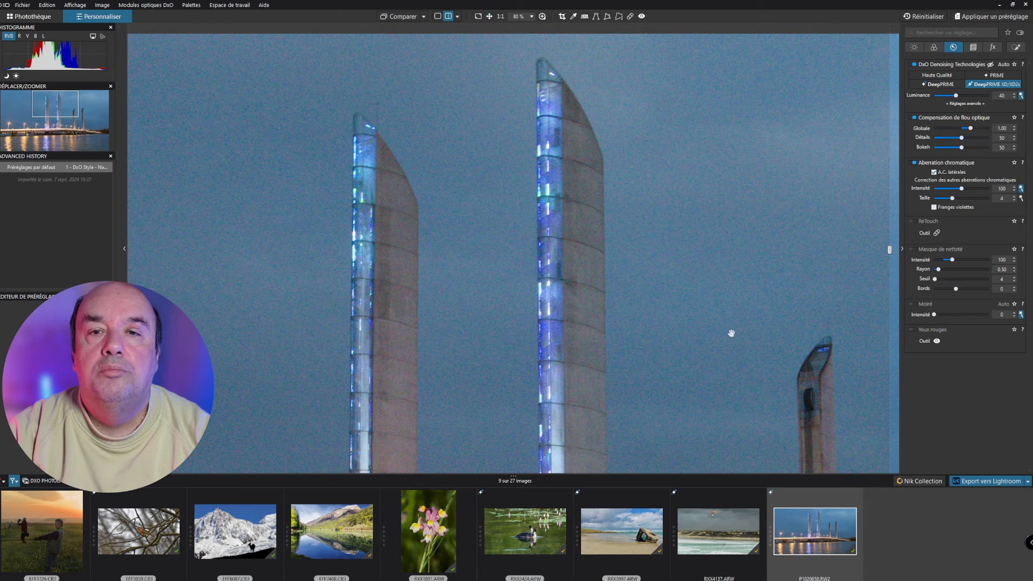
pyautogui.moveTo(890, 248); pyautogui.dragTo(283, 210)
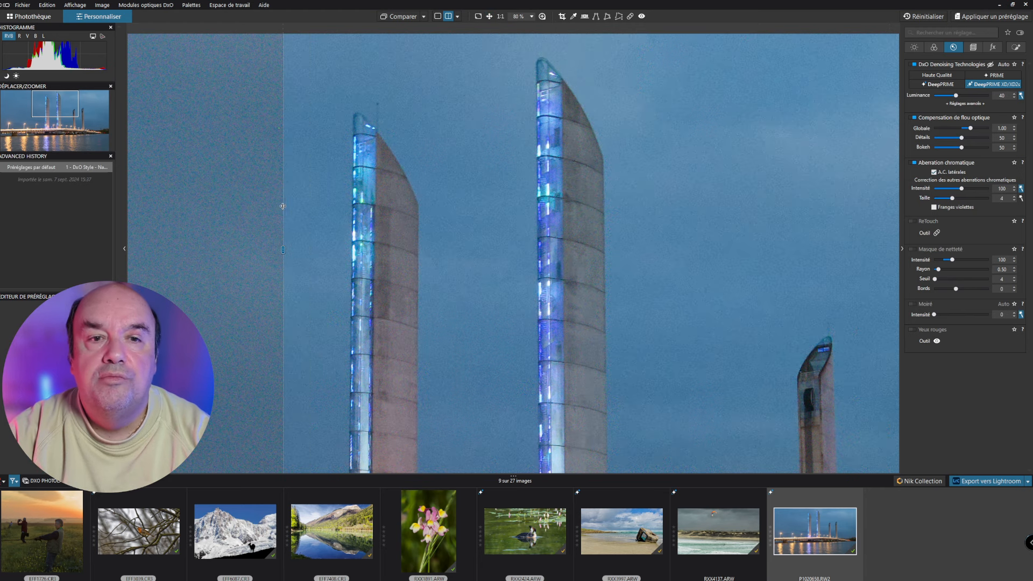
# Preview the denoising with the loupe at 100% and place it over the top of the tallest tower.
pyautogui.click(542, 16)
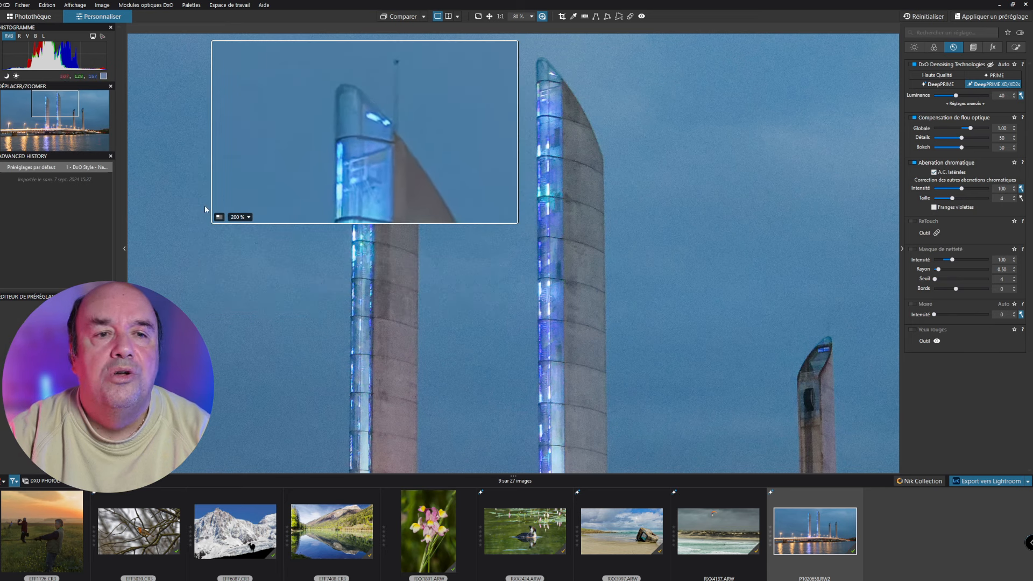
pyautogui.click(239, 216)
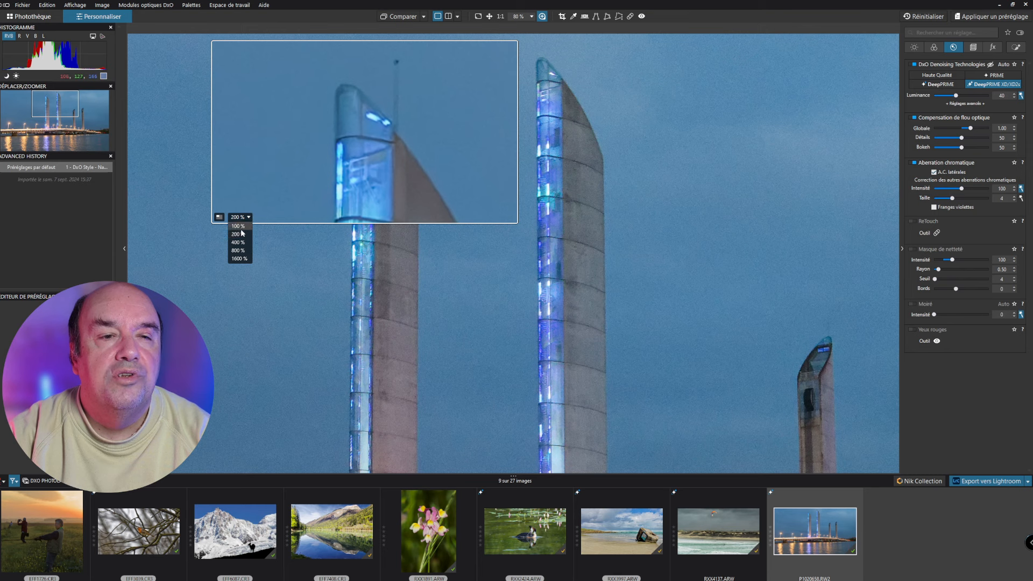
pyautogui.click(237, 222)
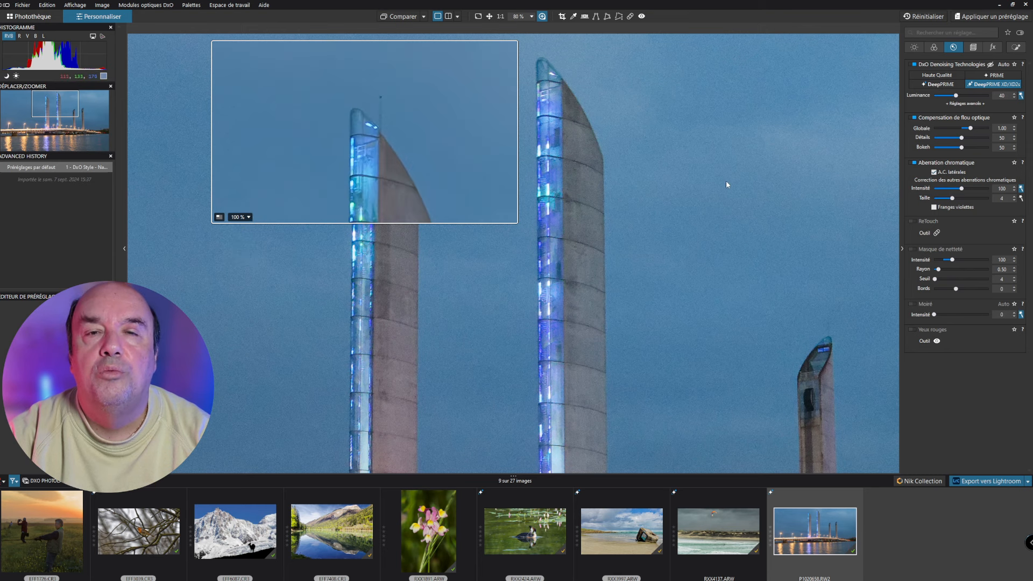
pyautogui.scroll(1, 724, 178)
pyautogui.scroll(1, 640, 183)
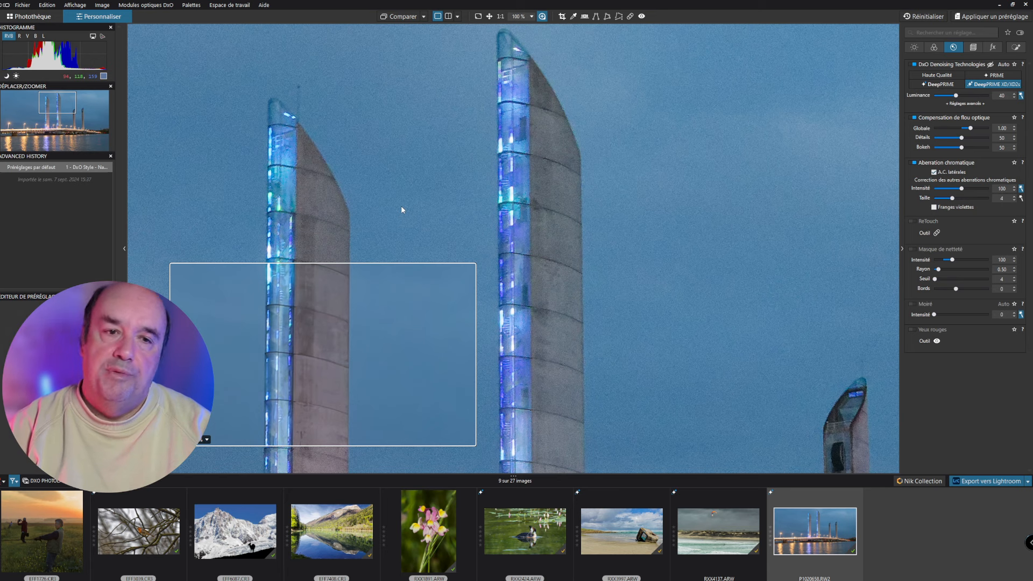
pyautogui.moveTo(342, 331); pyautogui.dragTo(495, 117)
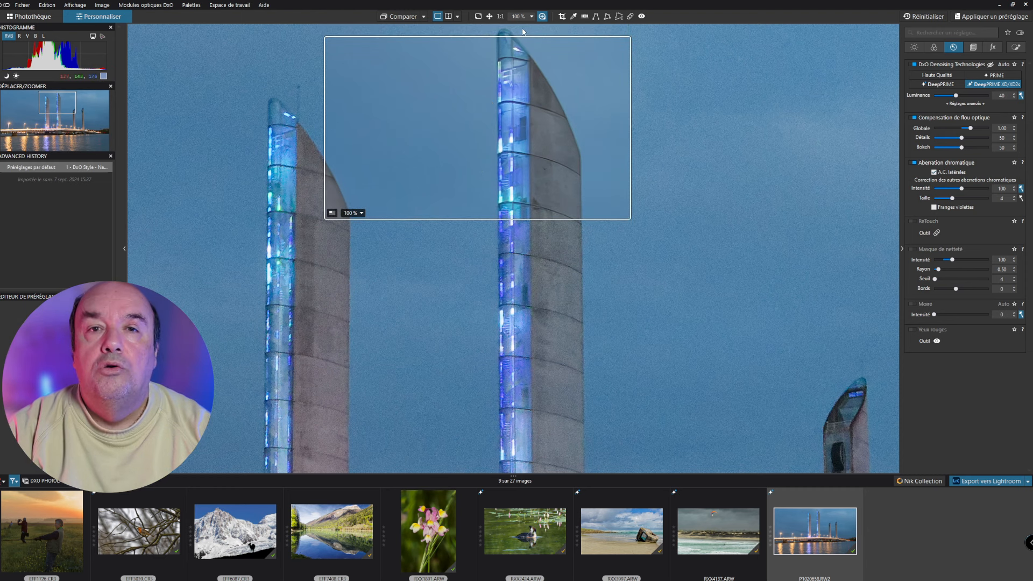
# Close the loupe, show the full bridge photo and open the mountain lake photo EFF7408.CR3.
pyautogui.click(542, 16)
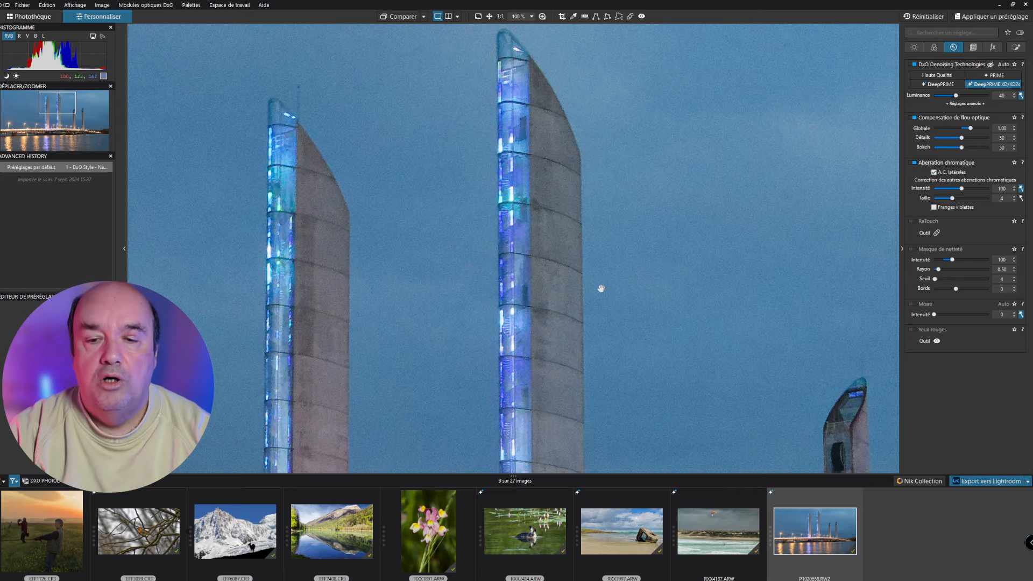
pyautogui.scroll(-7, 601, 288)
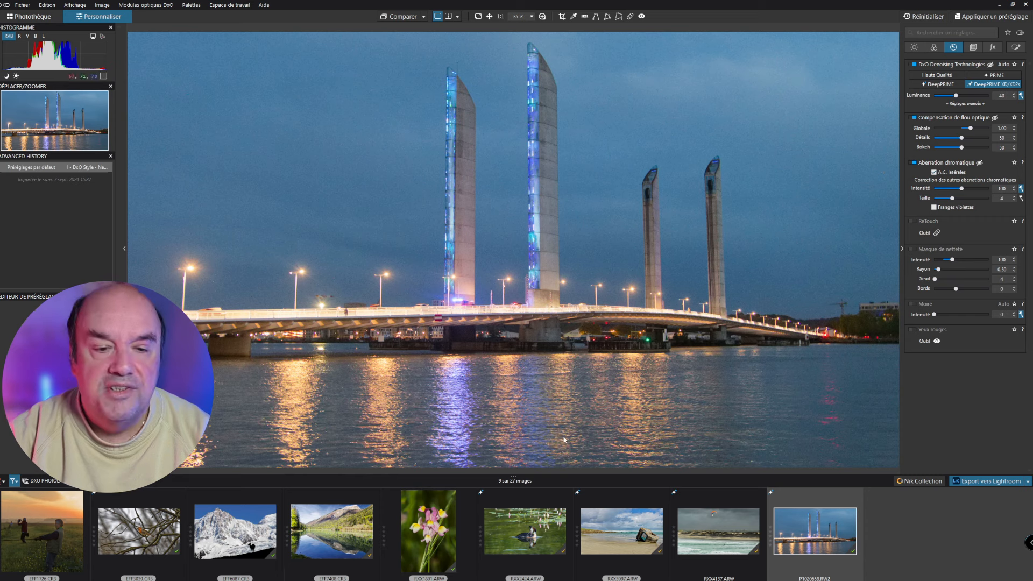
pyautogui.click(319, 540)
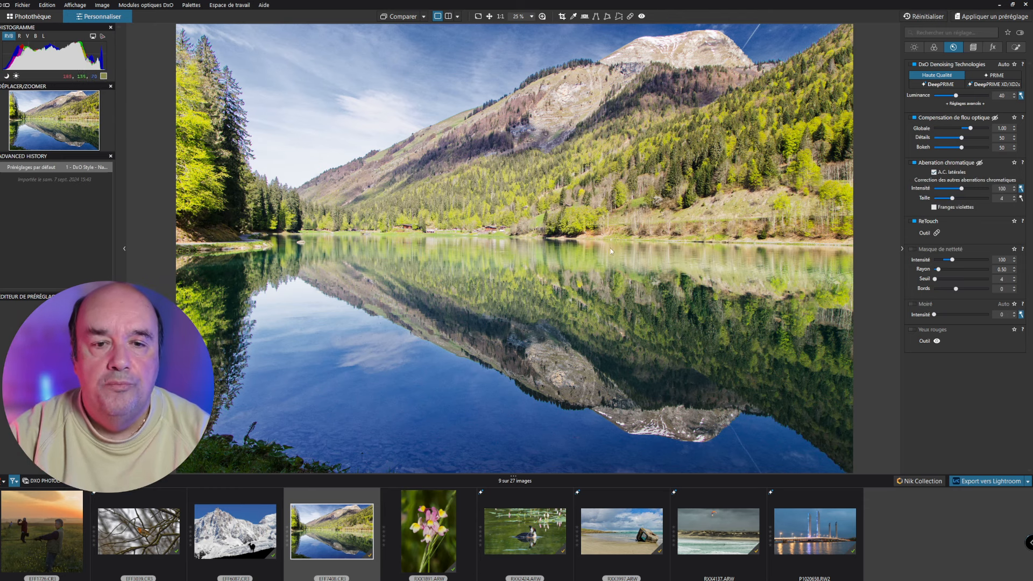
# Magnify the lake photo to 250% around the chalet and compare it with optical blur compensation disabled and re-enabled.
pyautogui.press('d')
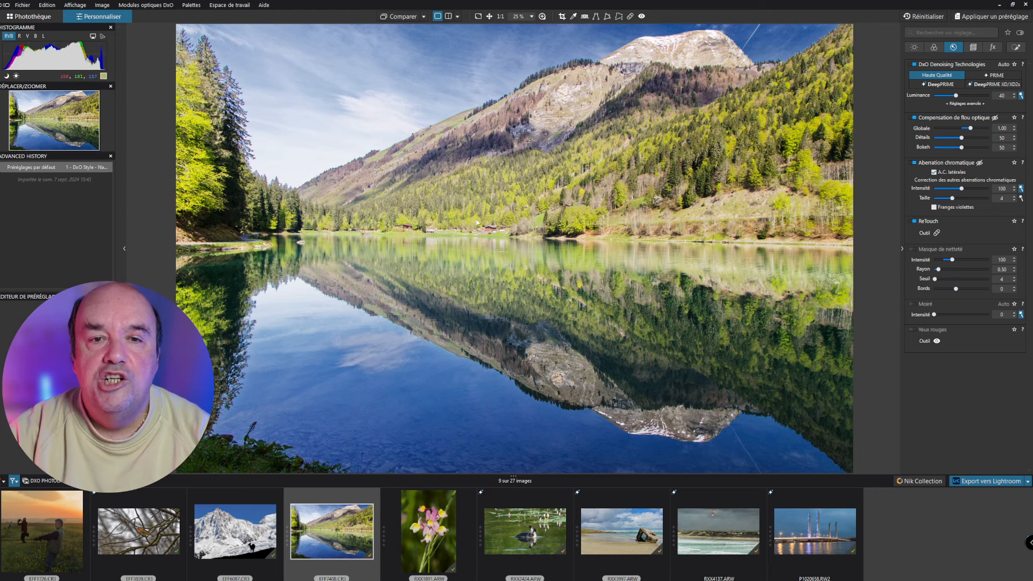
pyautogui.scroll(3, 505, 250)
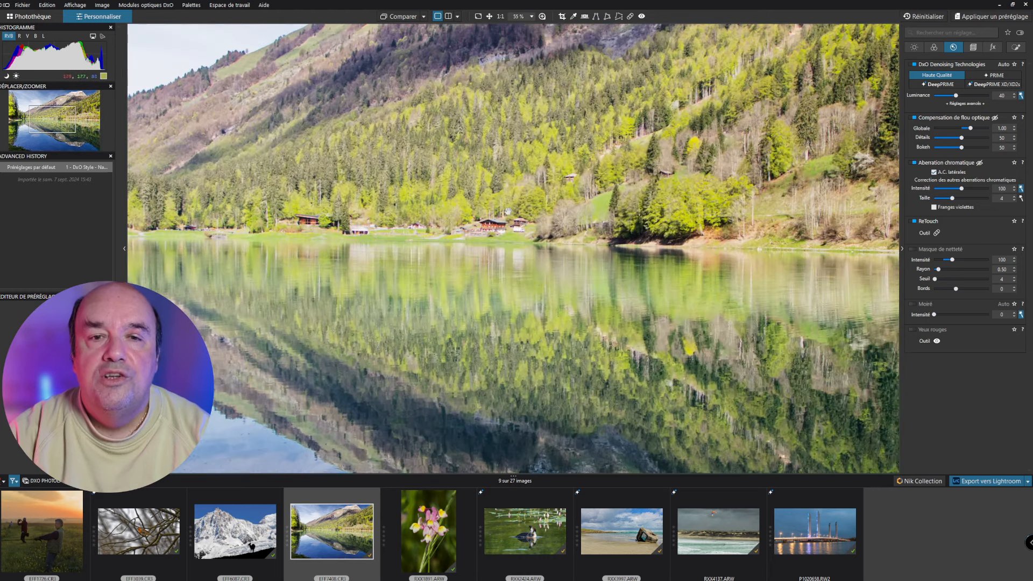
pyautogui.scroll(3, 506, 208)
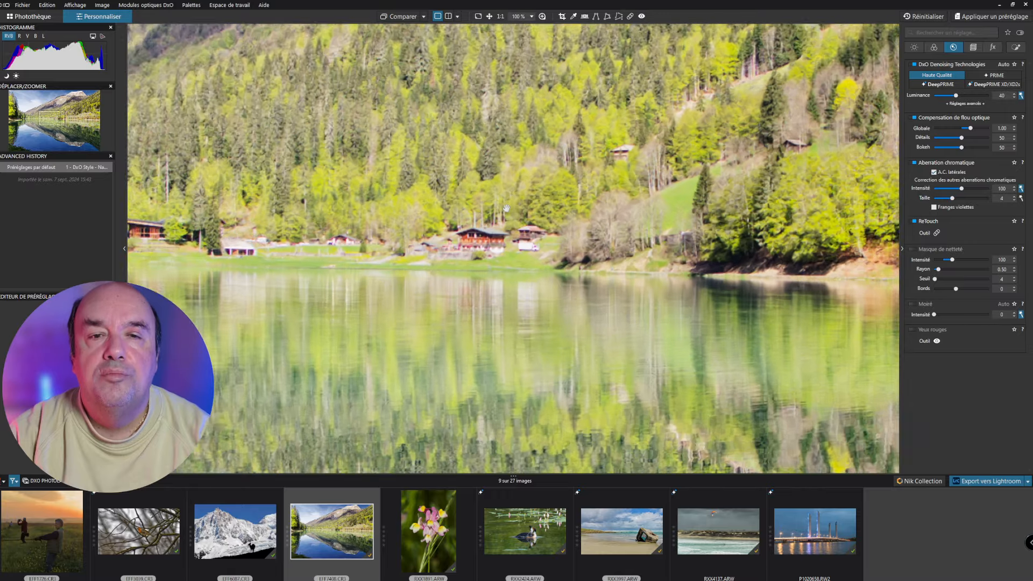
pyautogui.scroll(1, 507, 208)
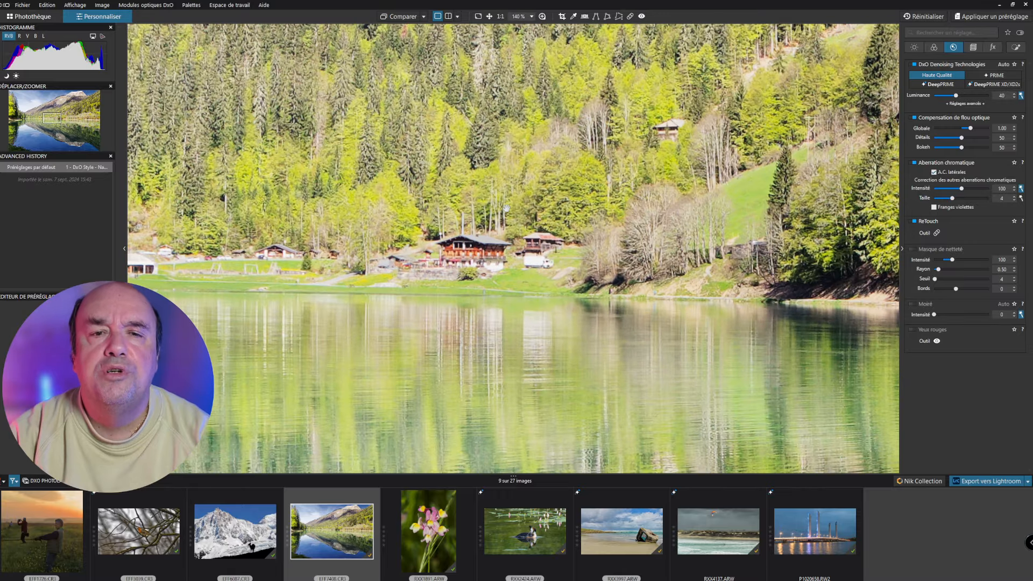
pyautogui.scroll(2, 506, 208)
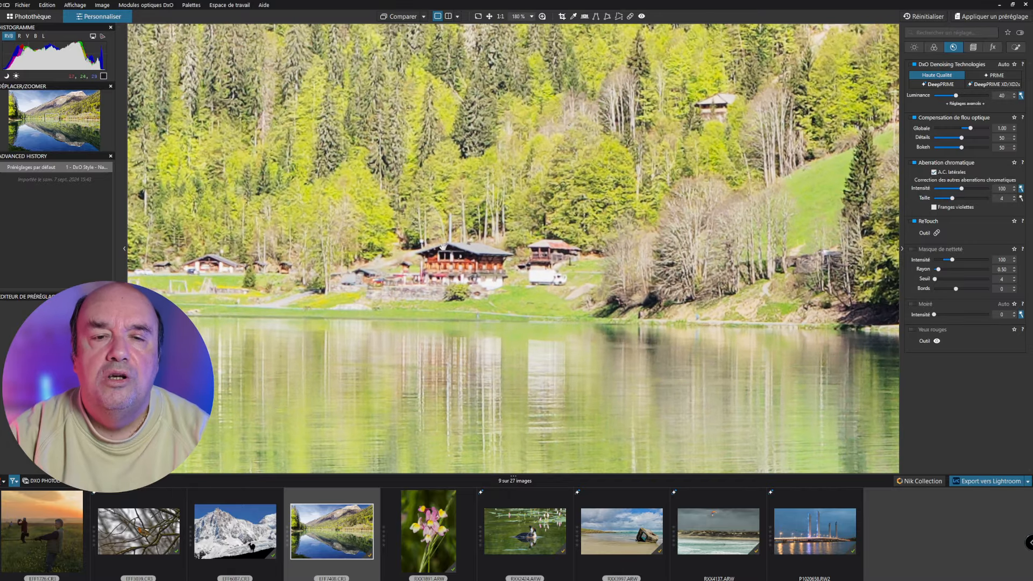
pyautogui.scroll(1, 443, 246)
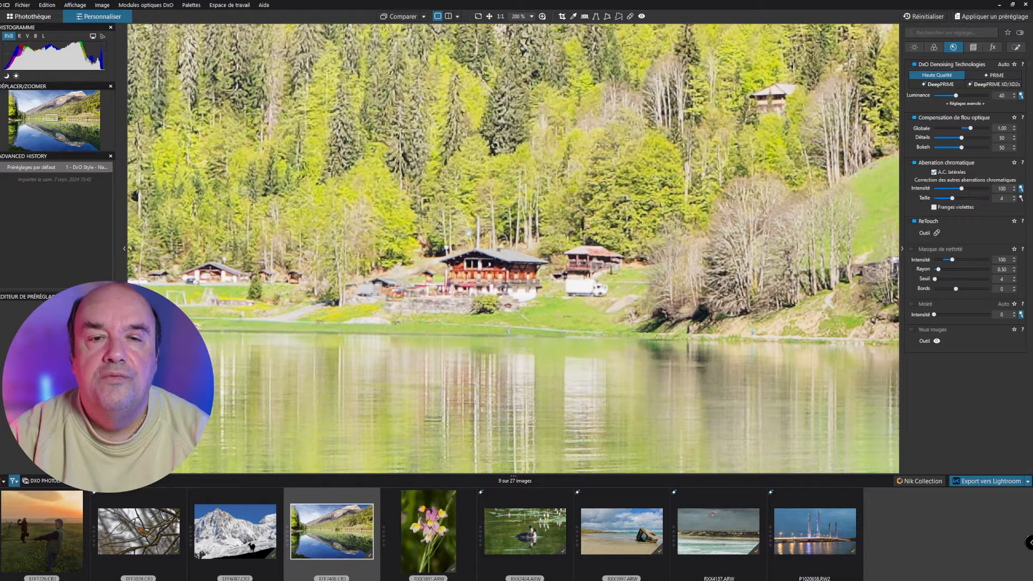
pyautogui.scroll(2, 482, 299)
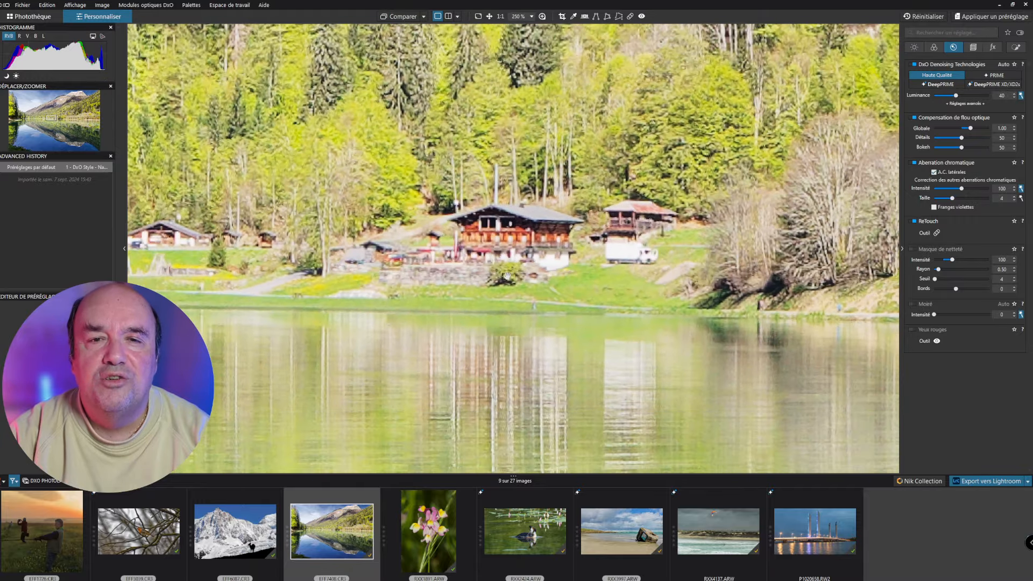
pyautogui.click(915, 118)
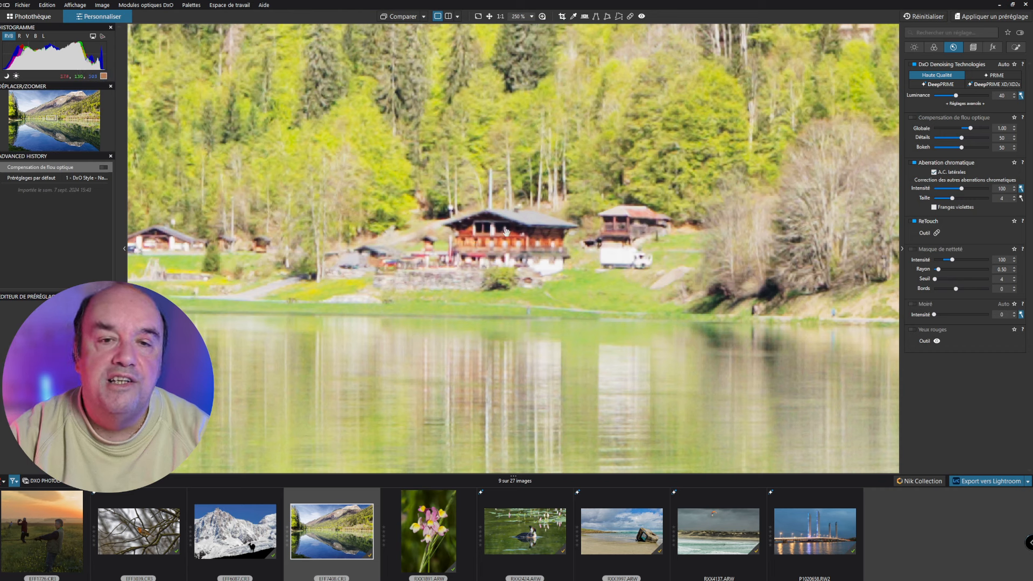
pyautogui.click(914, 119)
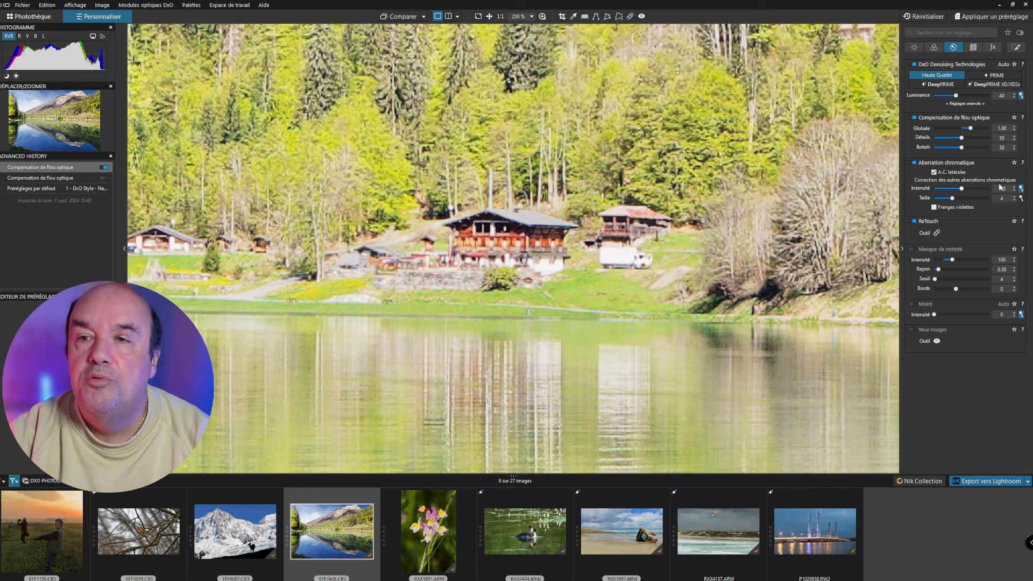
# Toggle the optical blur compensation off and on three more times to compare the chalet's sharpness, and return to the full photo.
pyautogui.click(915, 118)
pyautogui.click(914, 118)
pyautogui.click(915, 118)
pyautogui.click(915, 118)
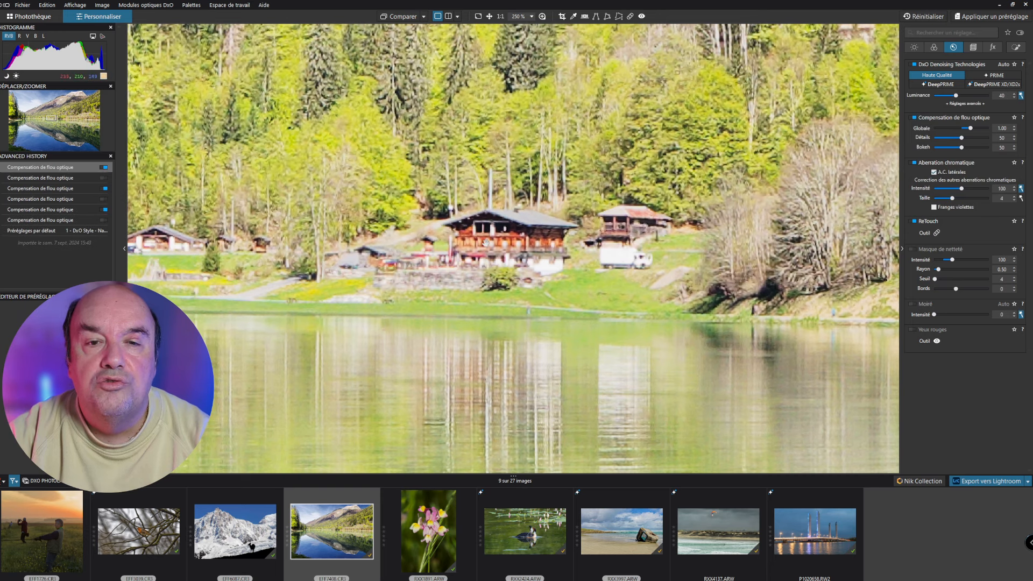
pyautogui.click(915, 119)
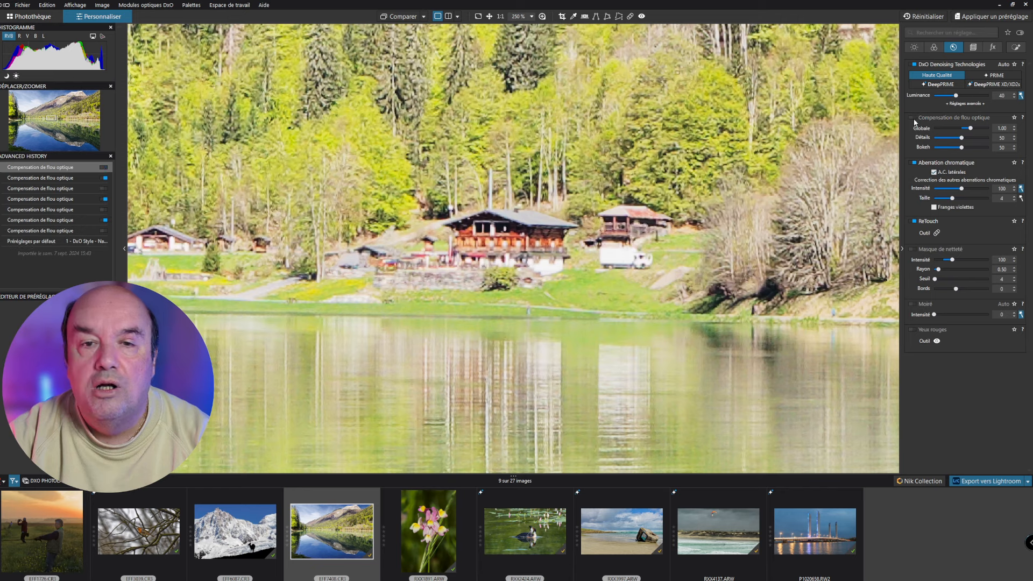
pyautogui.click(915, 120)
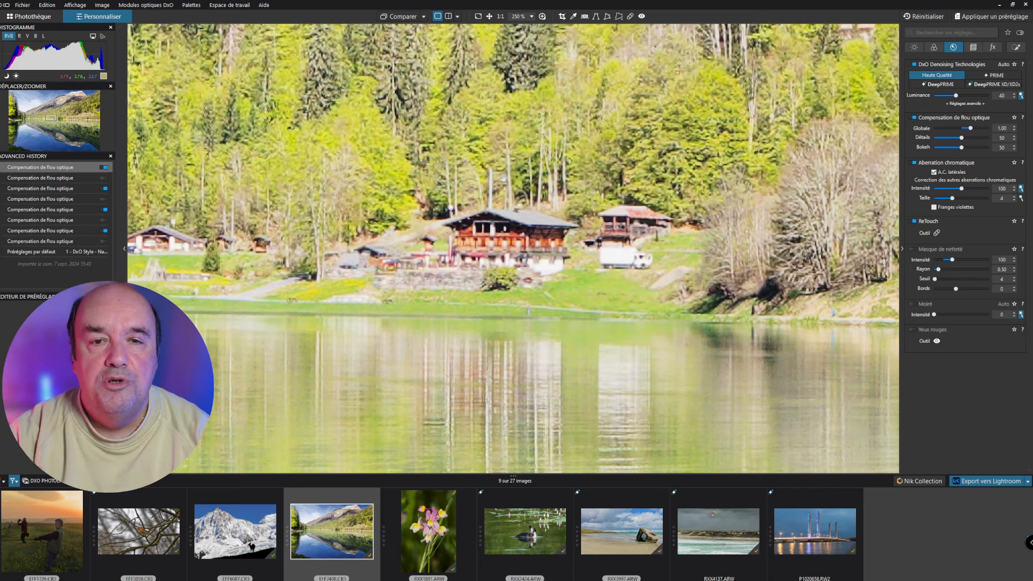
pyautogui.scroll(-4, 494, 181)
pyautogui.scroll(-4, 494, 181)
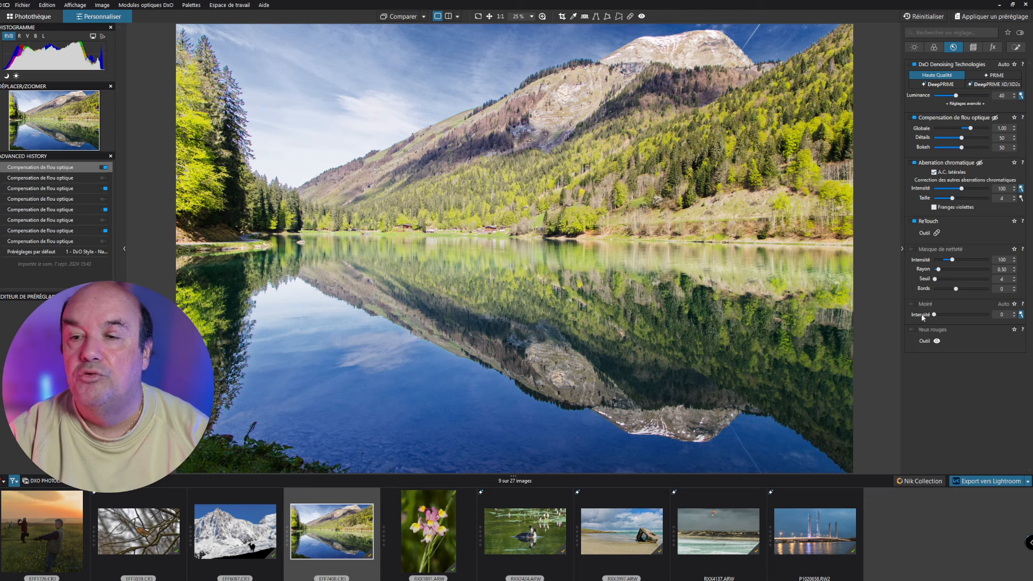
# Sample the lake's deep blue with the TSL colour picker and slightly adjust the blue channel's range on the colour wheel.
pyautogui.click(934, 47)
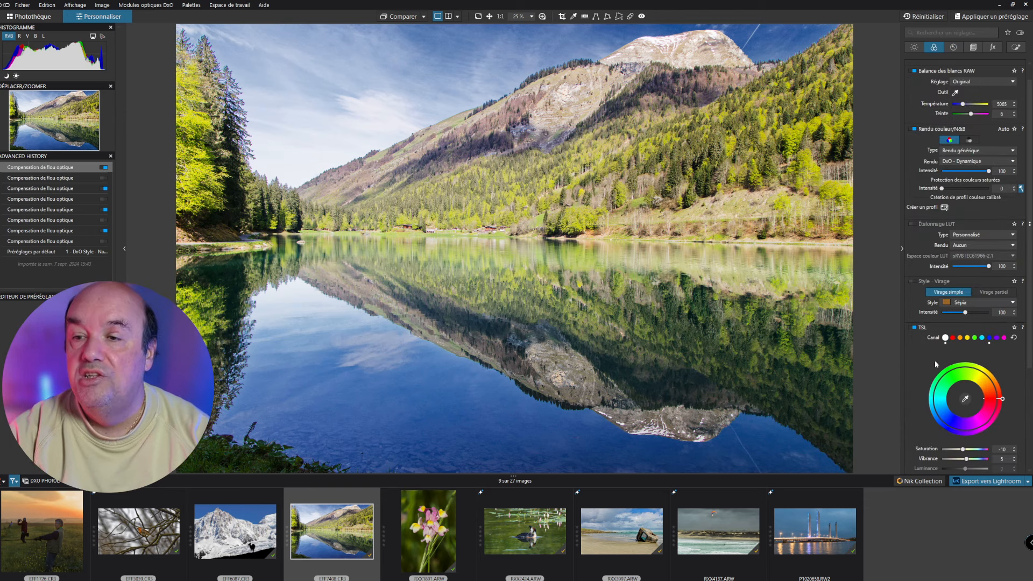
pyautogui.scroll(-5, 955, 384)
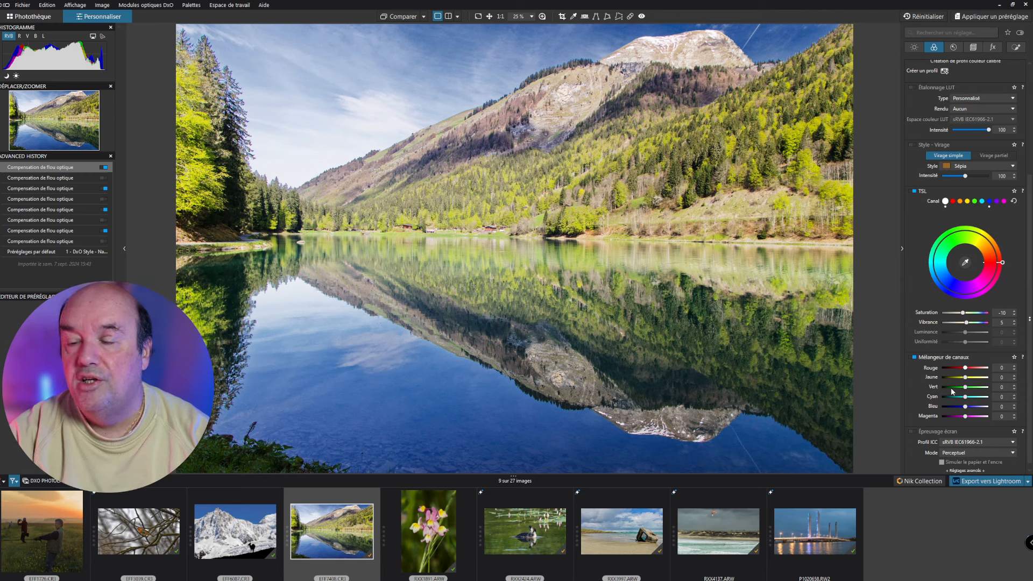
pyautogui.scroll(-1, 983, 414)
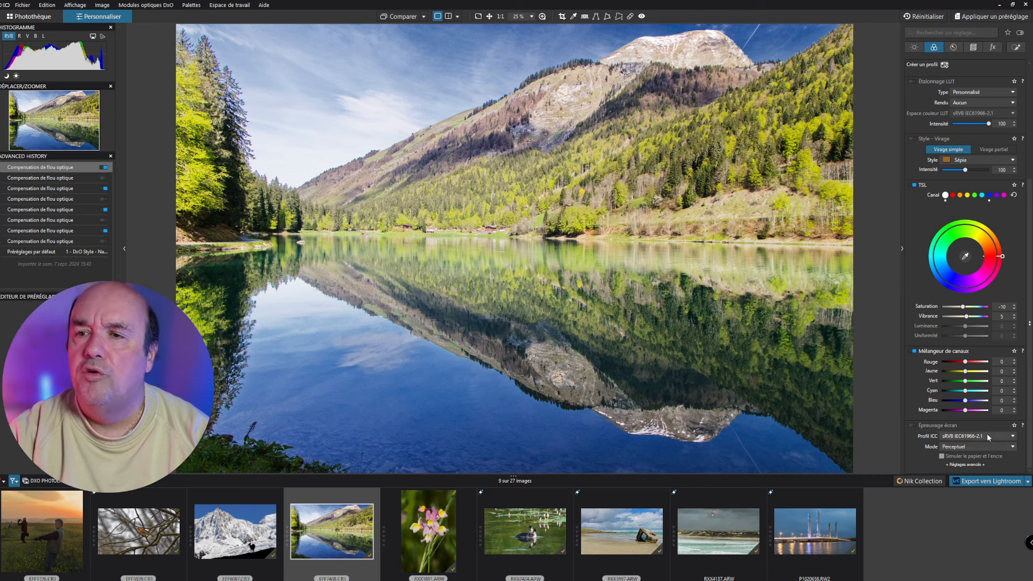
pyautogui.scroll(3, 987, 434)
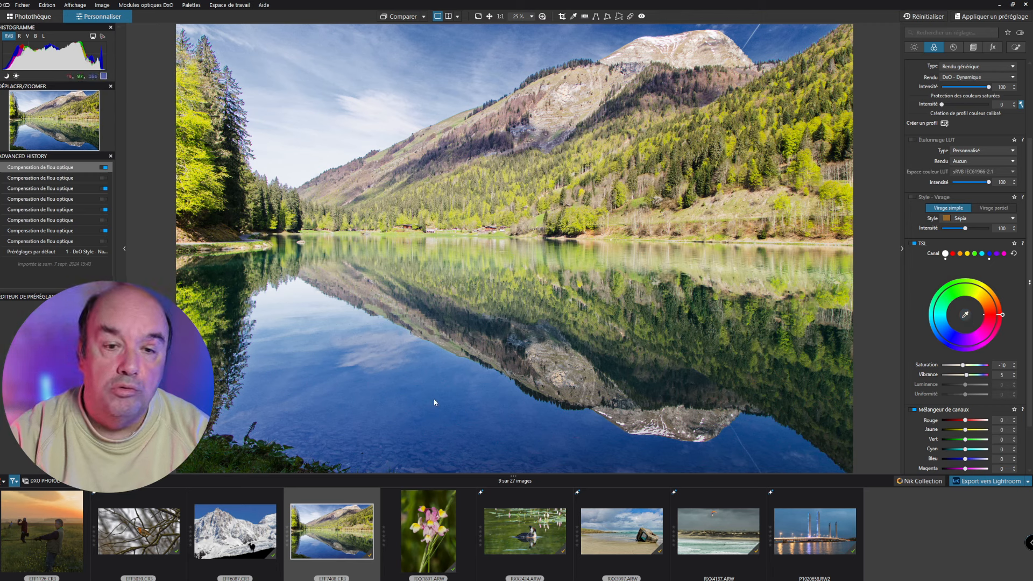
pyautogui.click(966, 317)
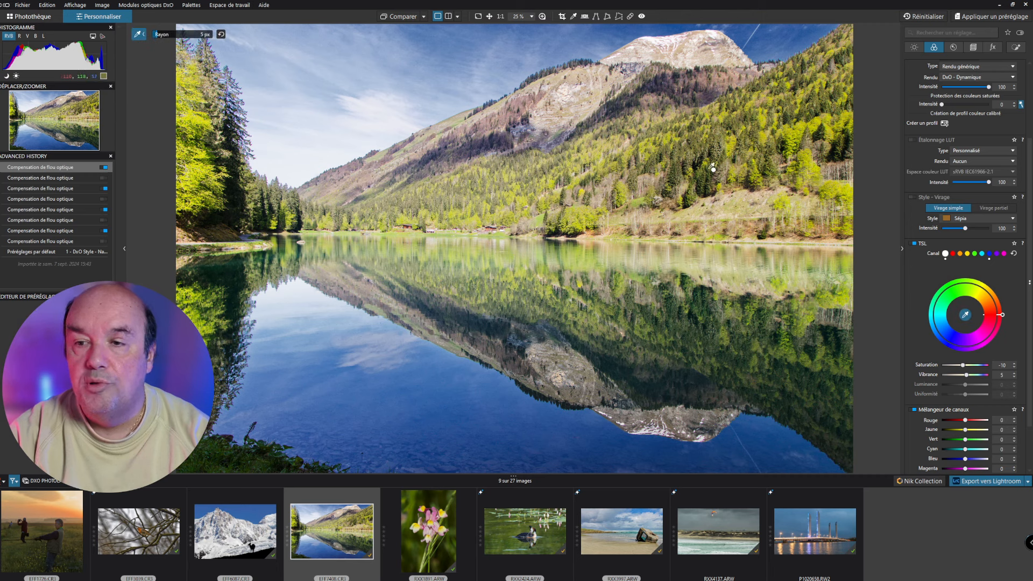
pyautogui.click(439, 384)
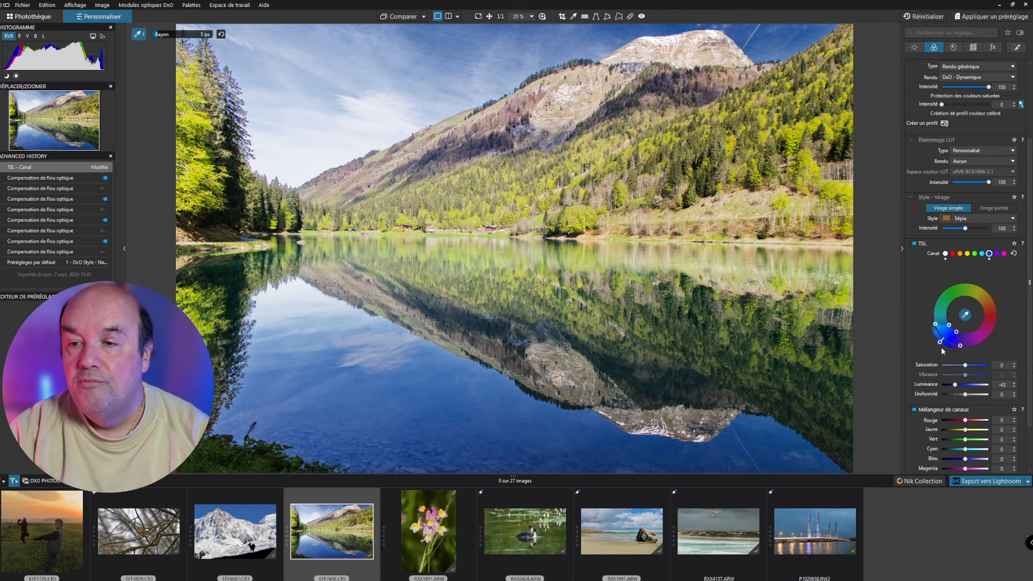
pyautogui.moveTo(941, 345)
pyautogui.mouseDown()
pyautogui.moveTo(927, 339)
pyautogui.moveTo(956, 349)
pyautogui.moveTo(944, 343)
pyautogui.mouseUp()
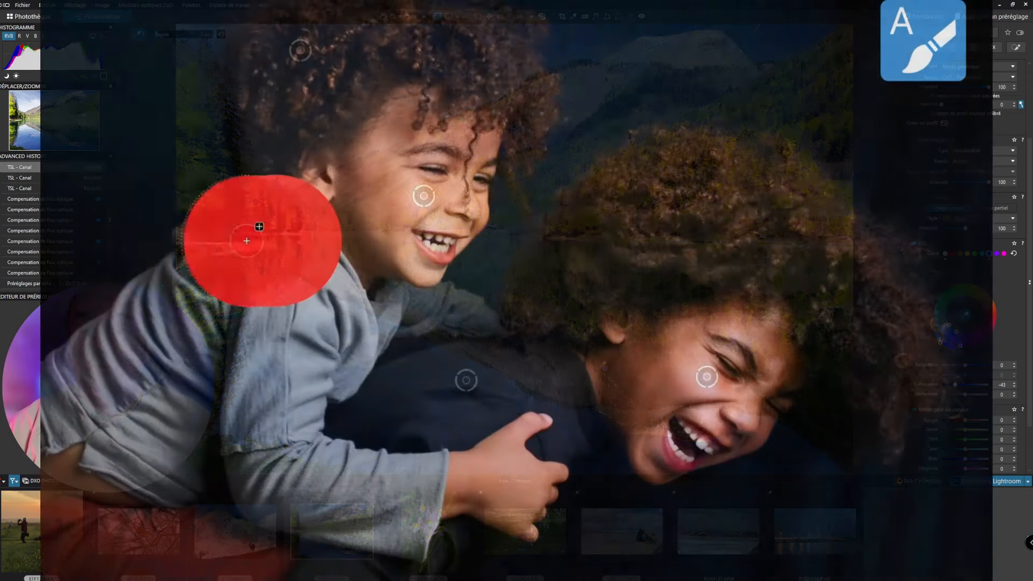
# Paint an auto mask over the smaller child's grey hoodie in the demo portrait.
pyautogui.moveTo(259, 224)
pyautogui.mouseDown()
pyautogui.moveTo(76, 392)
pyautogui.moveTo(173, 438)
pyautogui.moveTo(391, 498)
pyautogui.moveTo(261, 450)
pyautogui.moveTo(207, 358)
pyautogui.moveTo(307, 300)
pyautogui.moveTo(468, 316)
pyautogui.mouseUp()
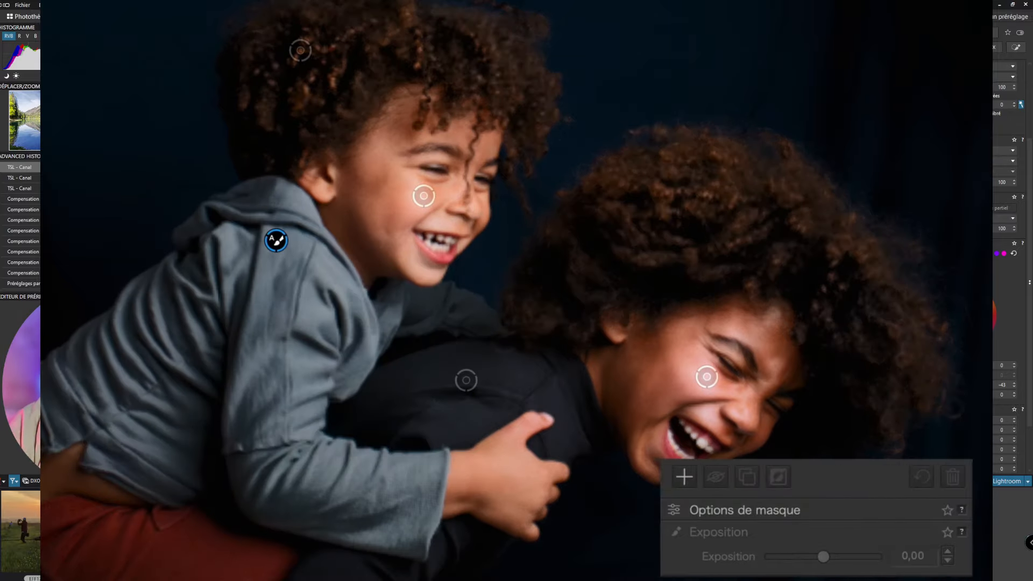
pyautogui.moveTo(934, 131); pyautogui.dragTo(825, 67)
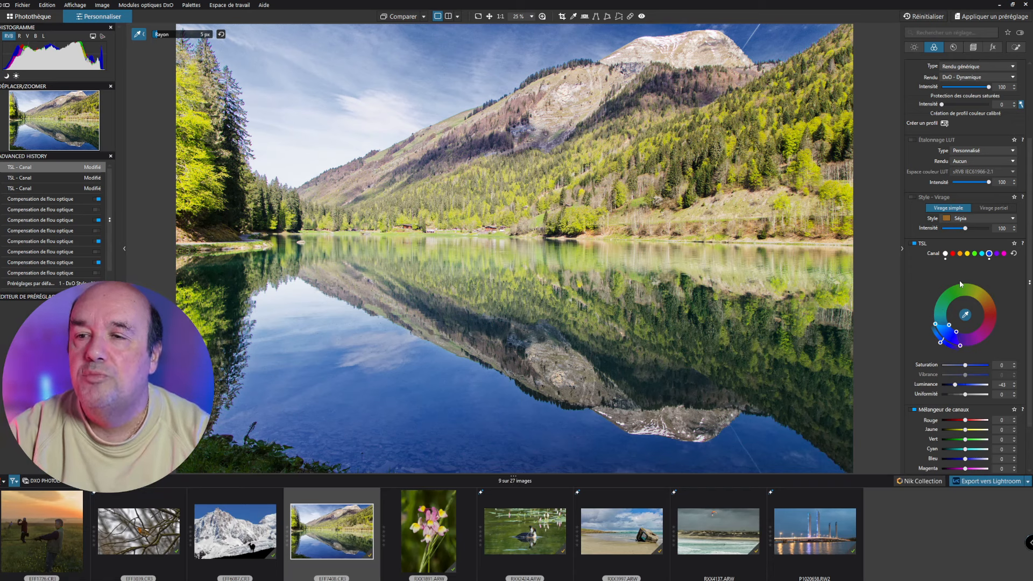
# Align the corners of the calibrated colour profile grid with the patches of the Calibrite ColorChecker Classic chart.
pyautogui.scroll(1, 944, 302)
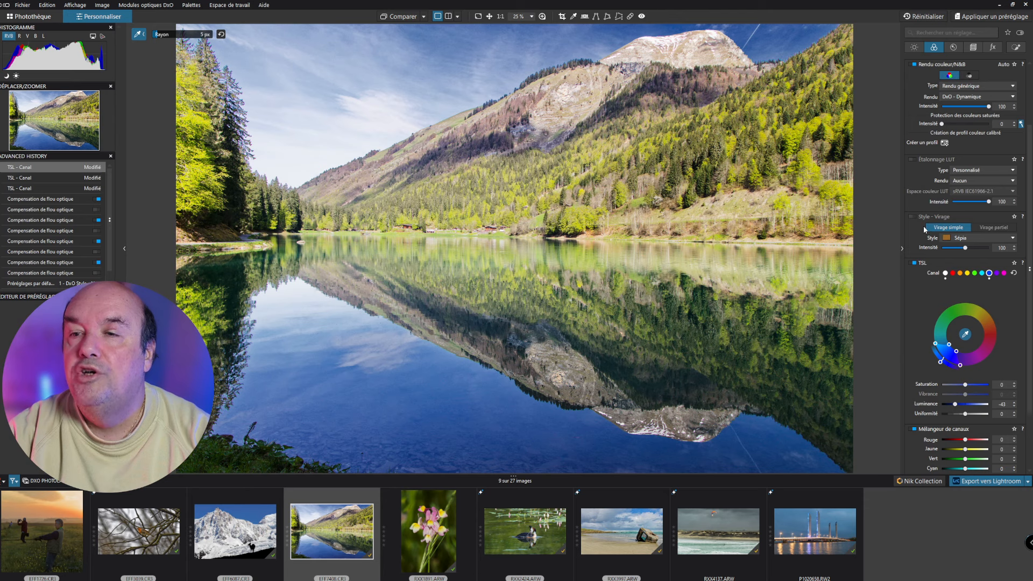
pyautogui.scroll(1, 960, 248)
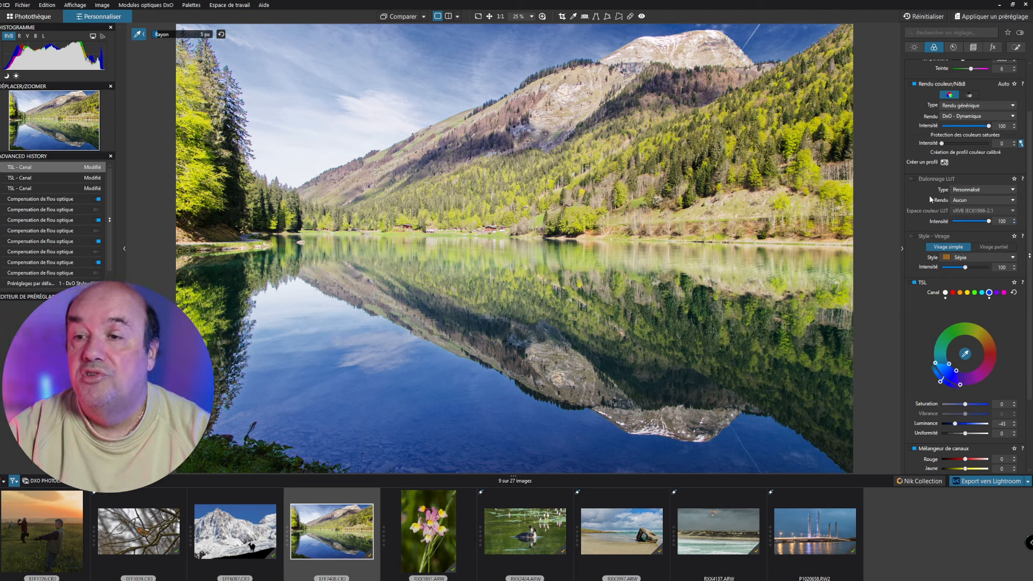
pyautogui.scroll(3, 922, 206)
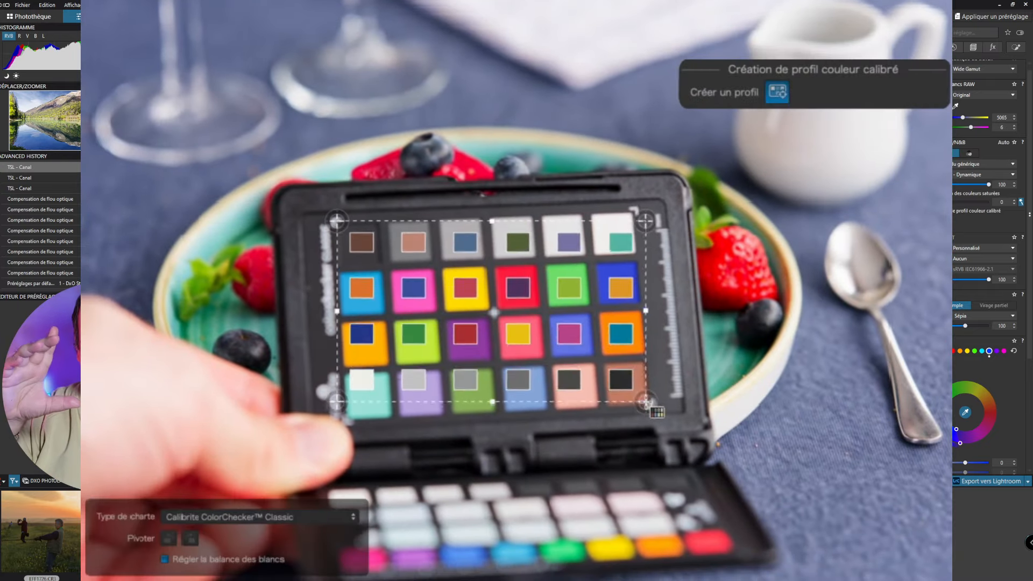
pyautogui.moveTo(646, 401); pyautogui.dragTo(650, 407)
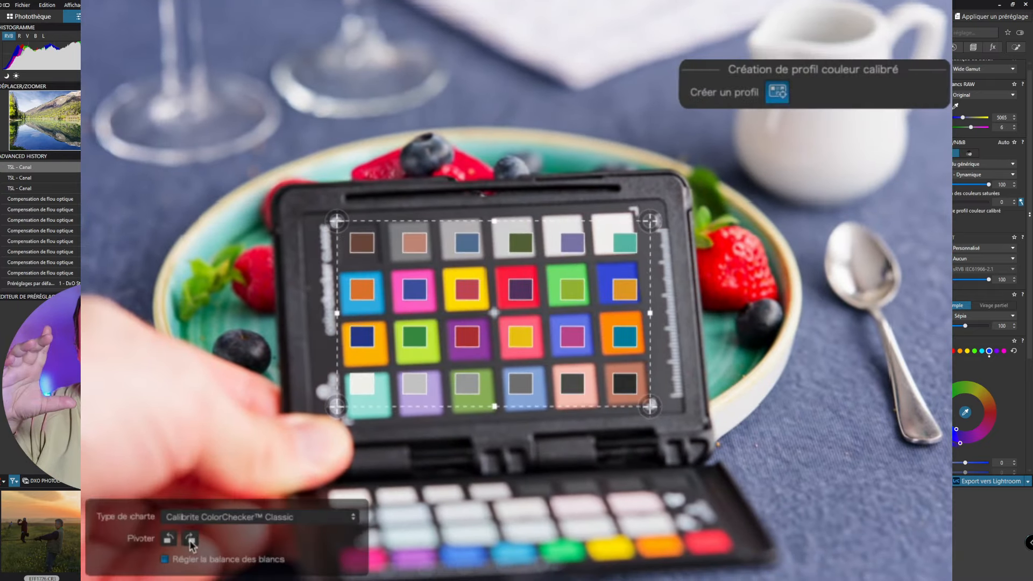
pyautogui.moveTo(646, 221); pyautogui.dragTo(635, 213)
pyautogui.moveTo(337, 220); pyautogui.dragTo(335, 220)
pyautogui.moveTo(337, 401); pyautogui.dragTo(340, 420)
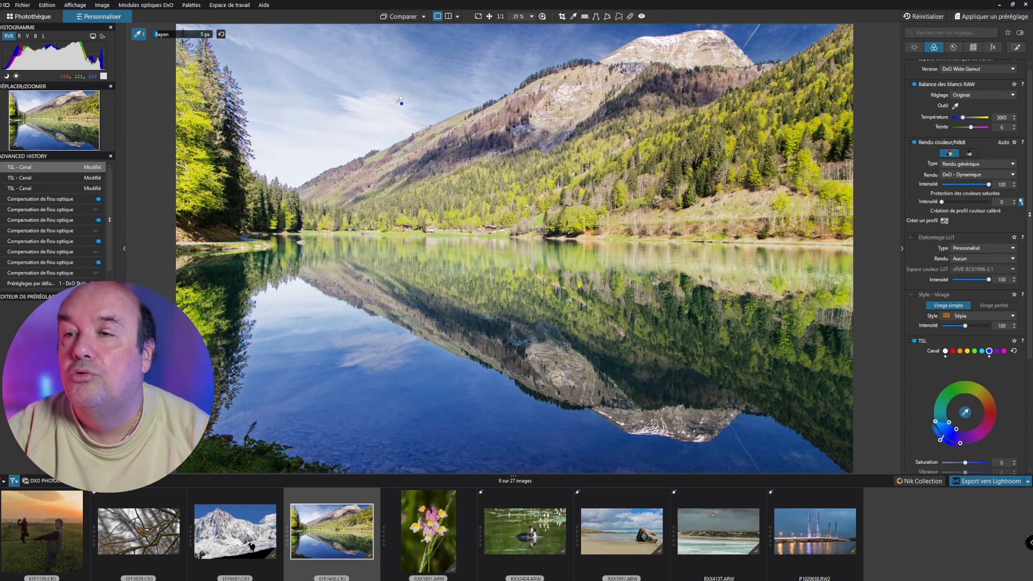
# View the geometry corrections for the lake photo, and switch to its local adjustments.
pyautogui.scroll(1, 918, 201)
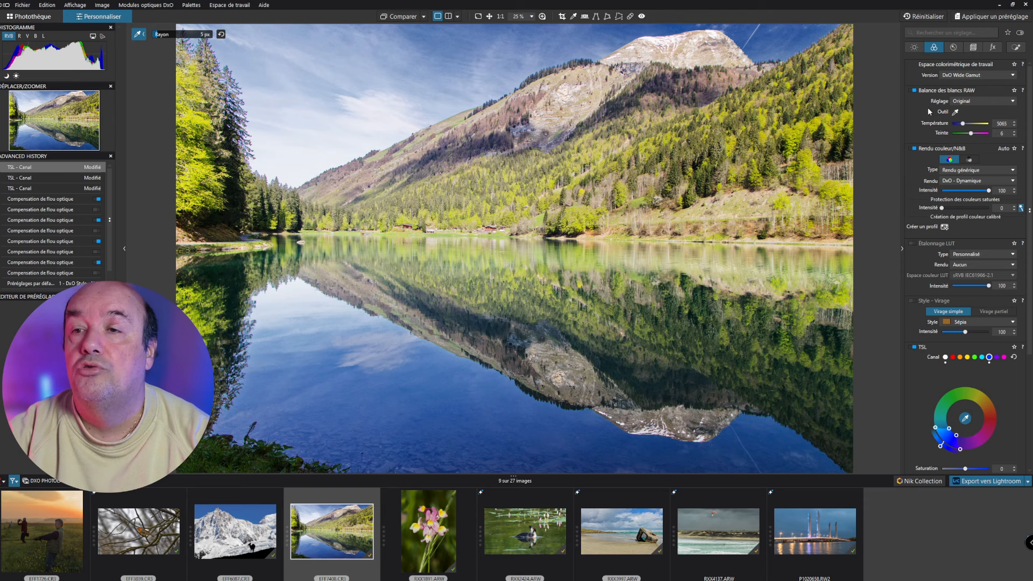
pyautogui.click(974, 48)
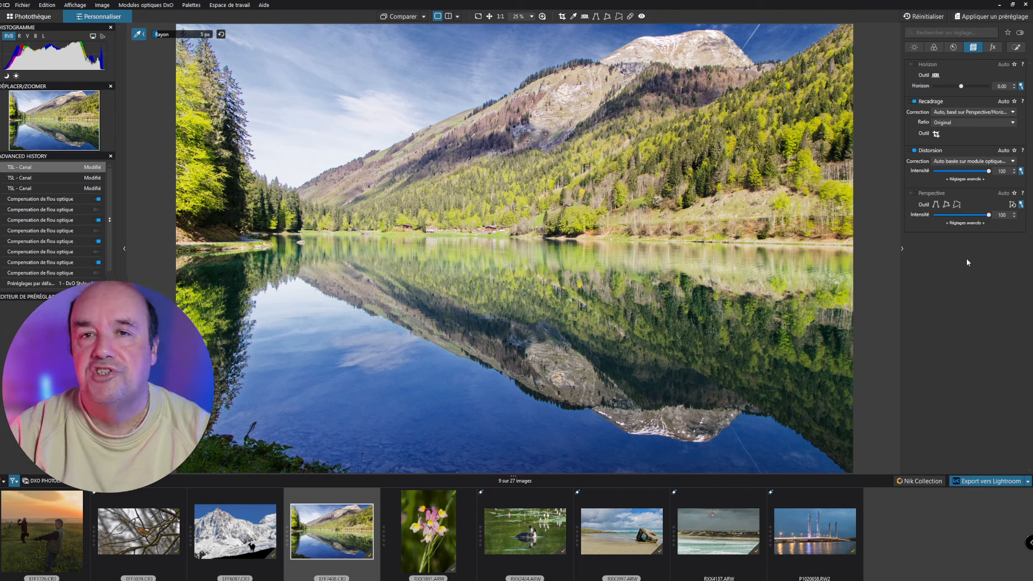
pyautogui.click(1016, 47)
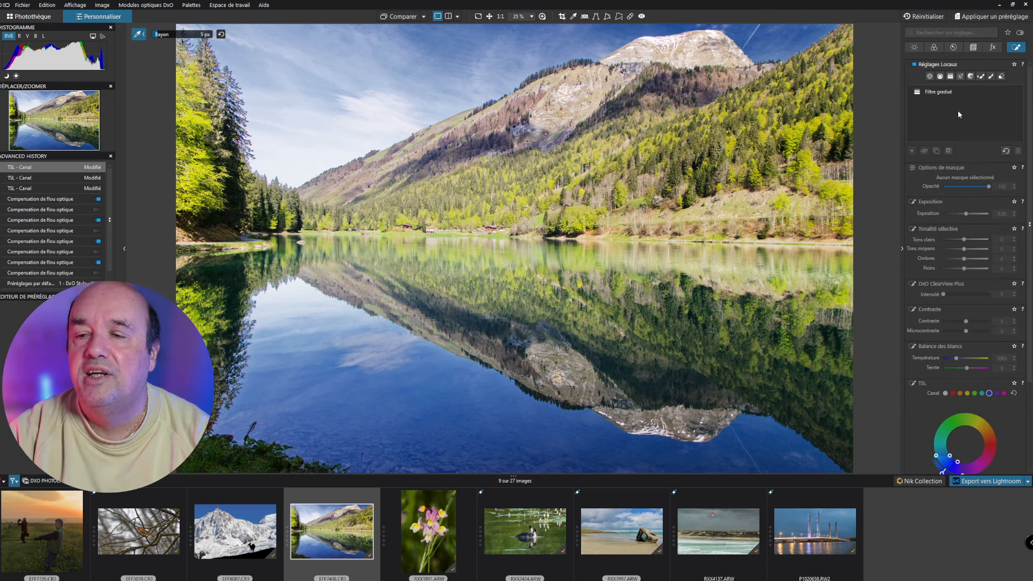
# Open the beach photo with the graffitied concrete block and place a control point on the block's painted diamond.
pyautogui.click(931, 77)
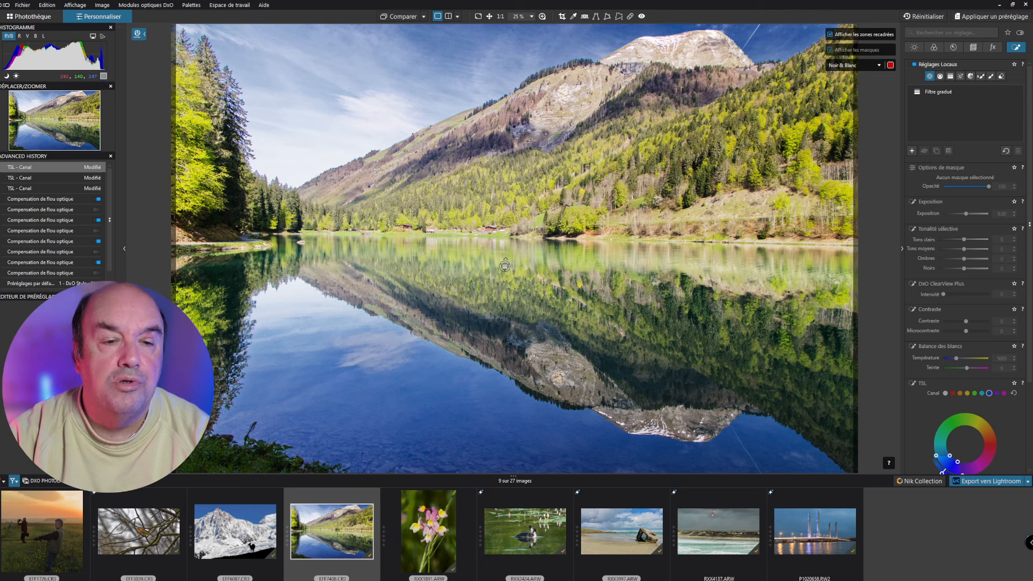
pyautogui.click(930, 77)
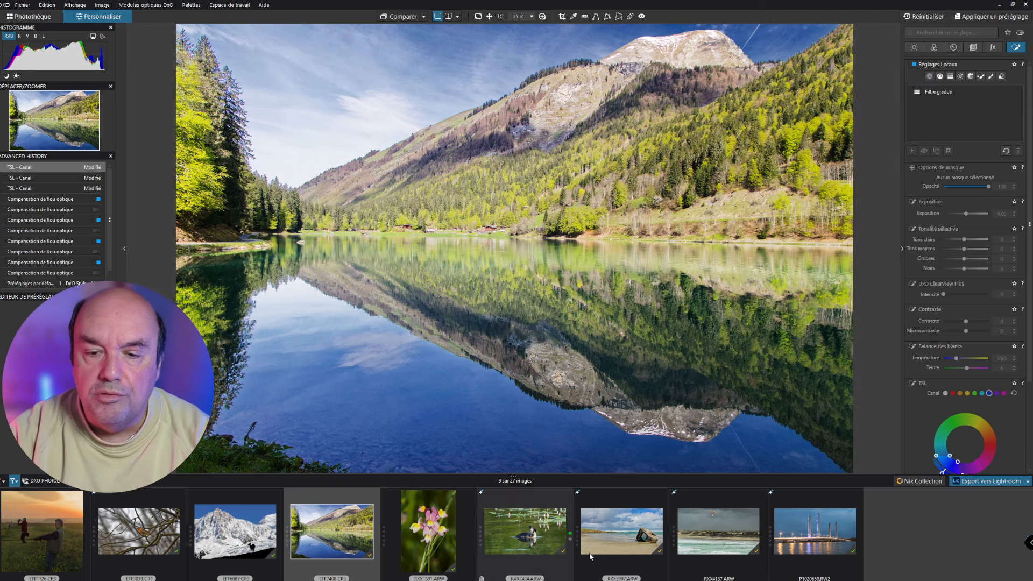
pyautogui.click(649, 536)
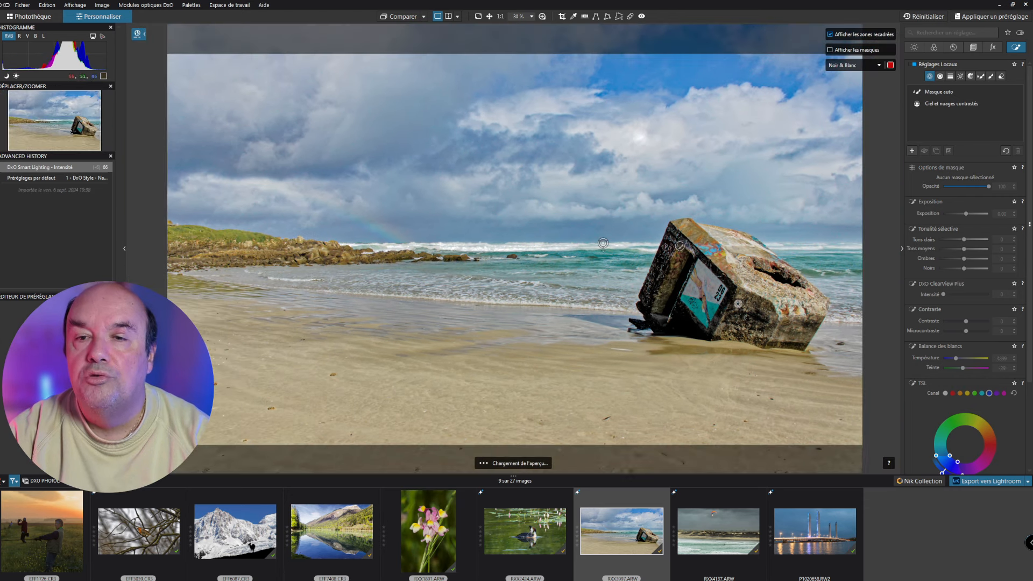
pyautogui.click(702, 293)
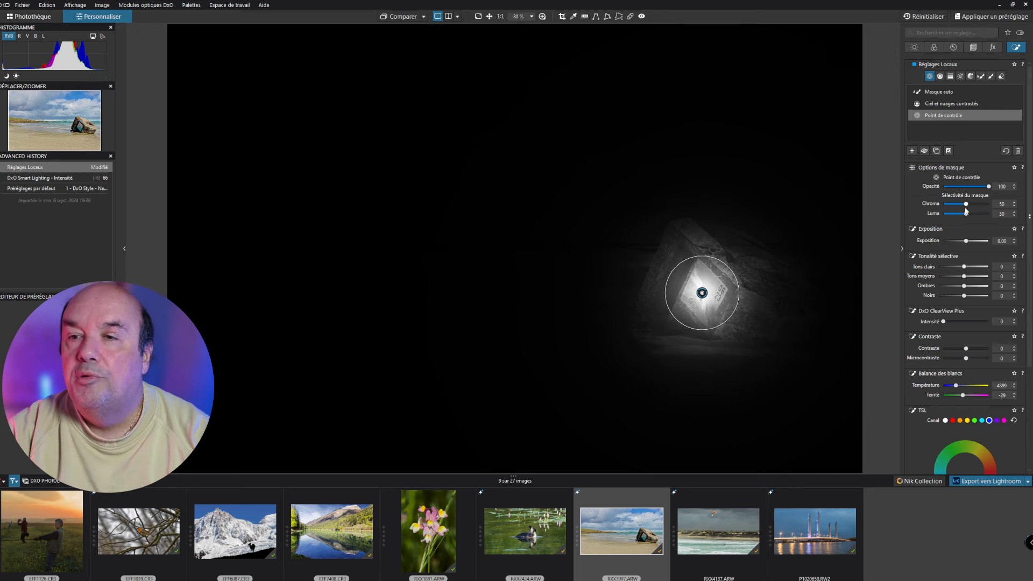
# Set the control point's mask selectivity to chroma 13 and luma 56, keeping the opacity at 100.
pyautogui.moveTo(988, 187); pyautogui.dragTo(970, 205)
pyautogui.moveTo(985, 204); pyautogui.dragTo(951, 204)
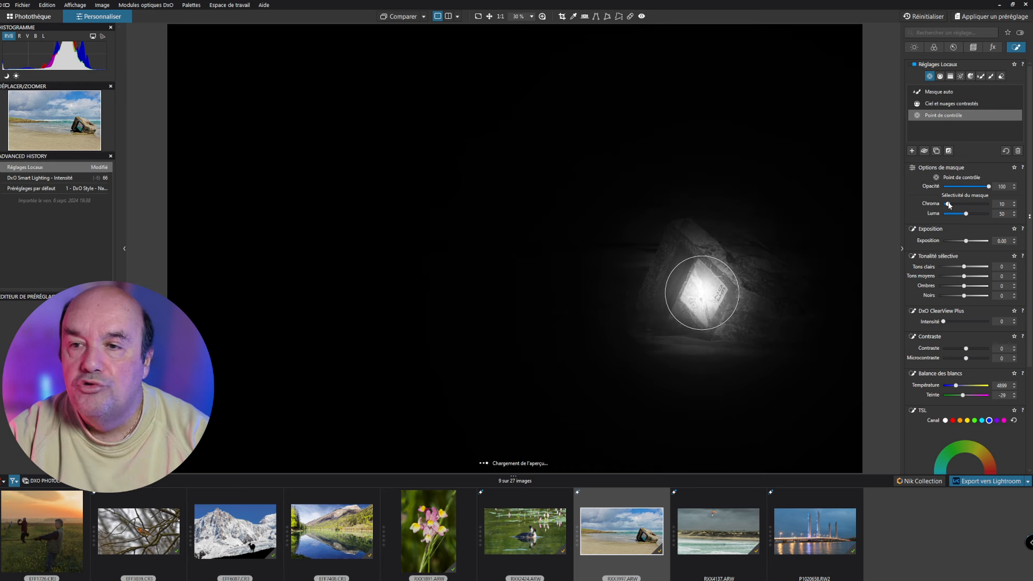
pyautogui.moveTo(966, 214)
pyautogui.mouseDown()
pyautogui.moveTo(984, 214)
pyautogui.moveTo(970, 215)
pyautogui.mouseUp()
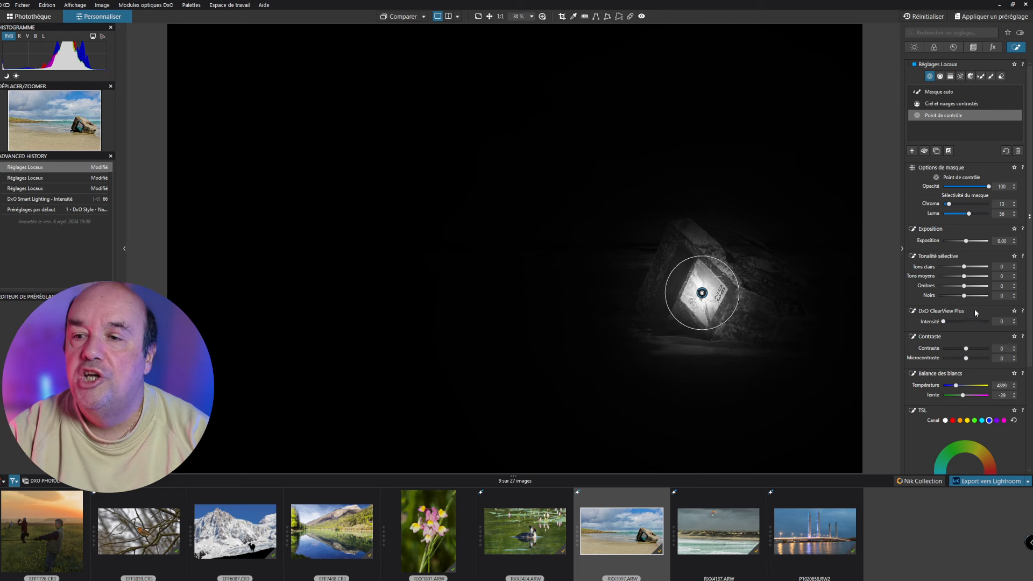
pyautogui.scroll(-3, 940, 222)
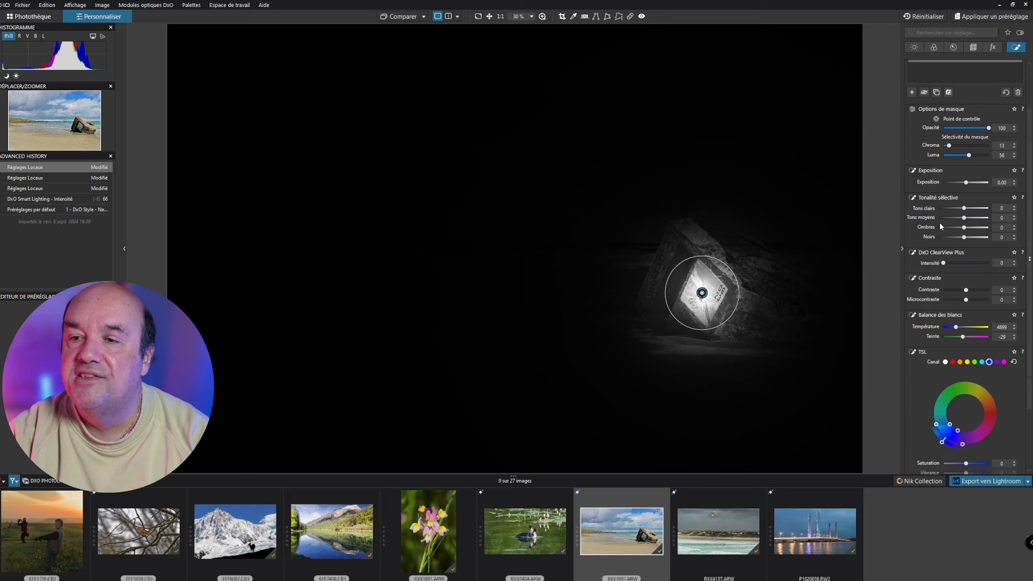
pyautogui.scroll(-2, 940, 221)
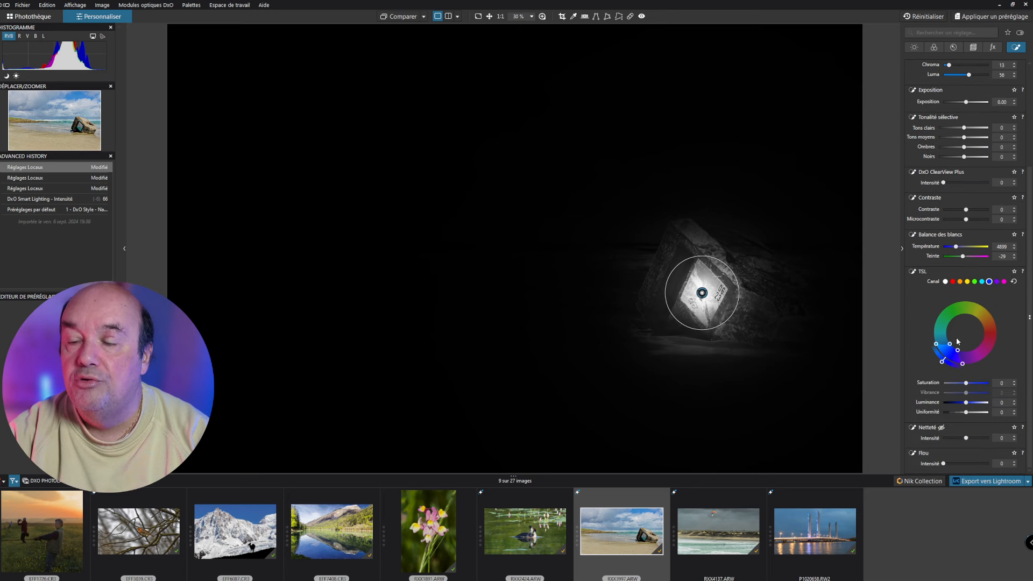